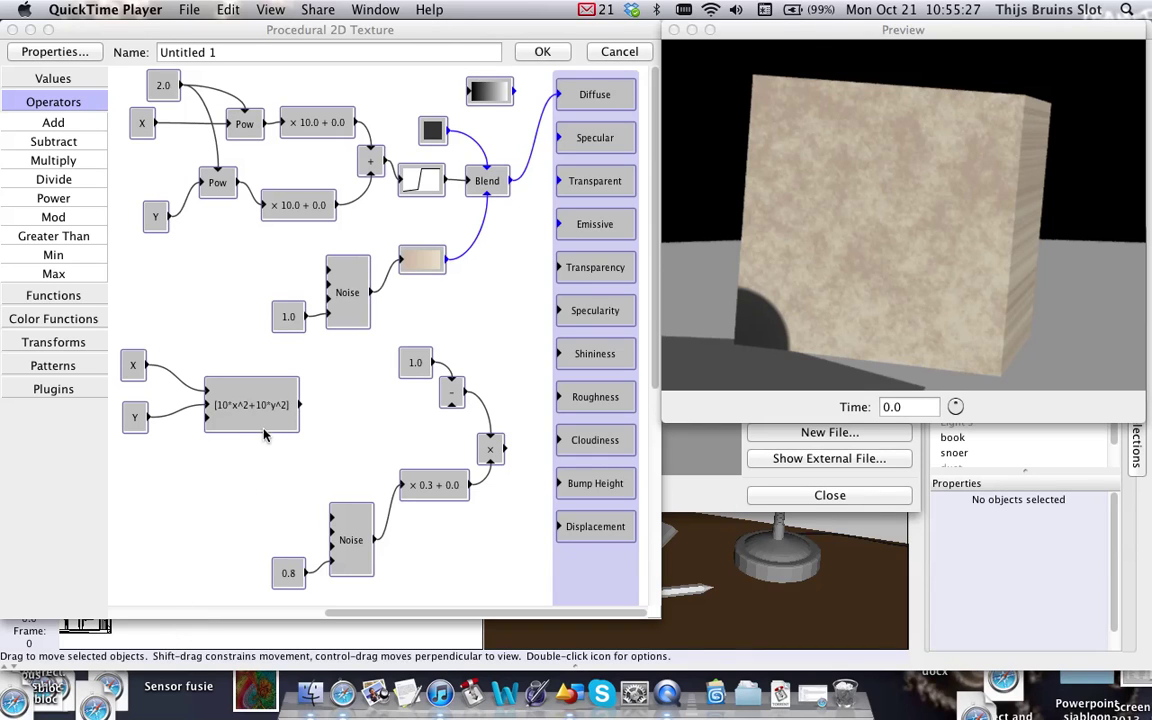
left_click(412, 28)
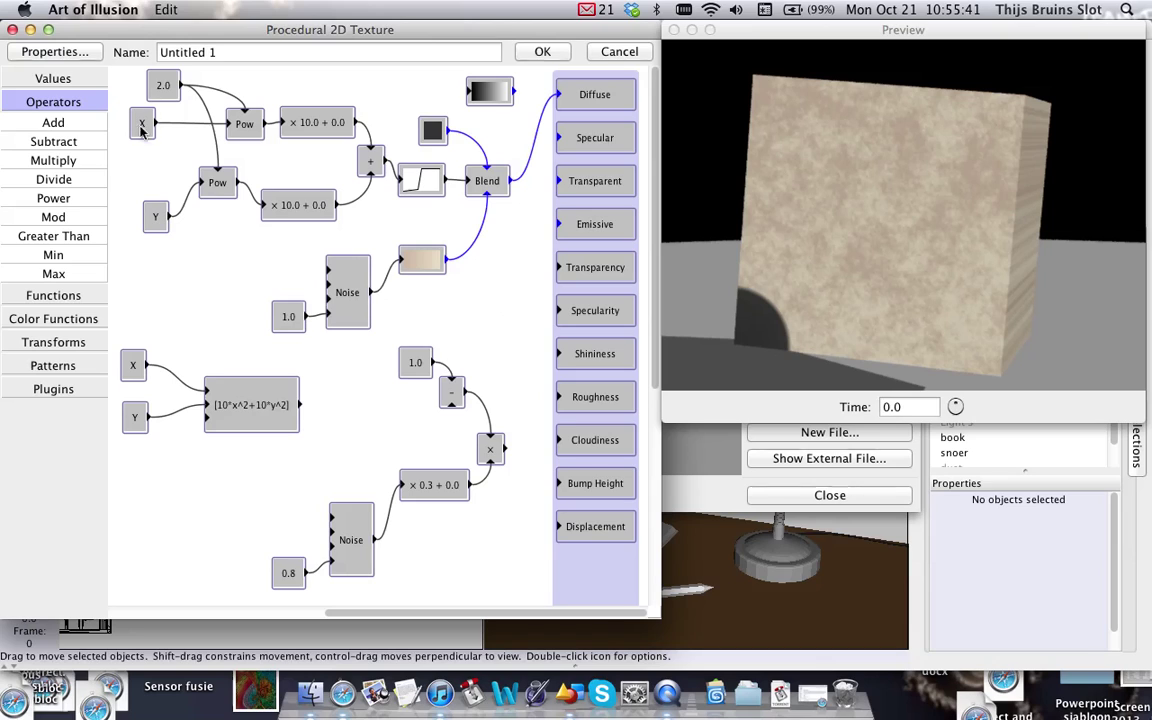
left_click_drag(147, 137, 160, 140)
left_click_drag(148, 215, 148, 202)
left_click(57, 82)
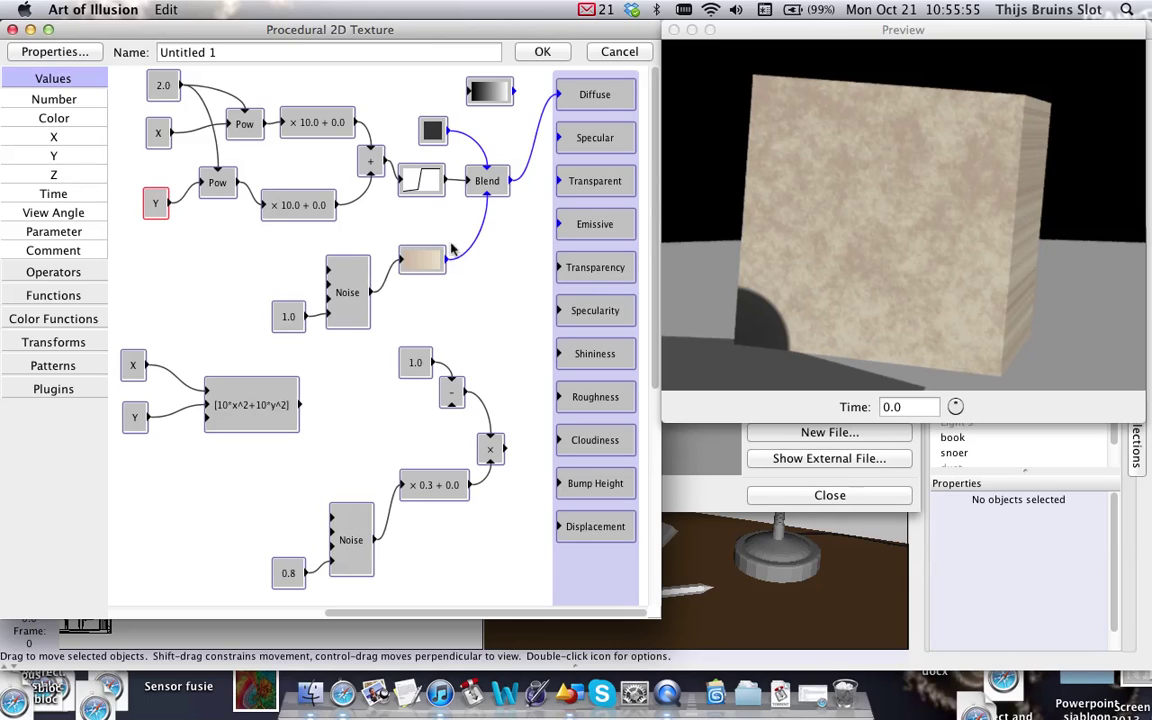
left_click_drag(161, 138, 152, 146)
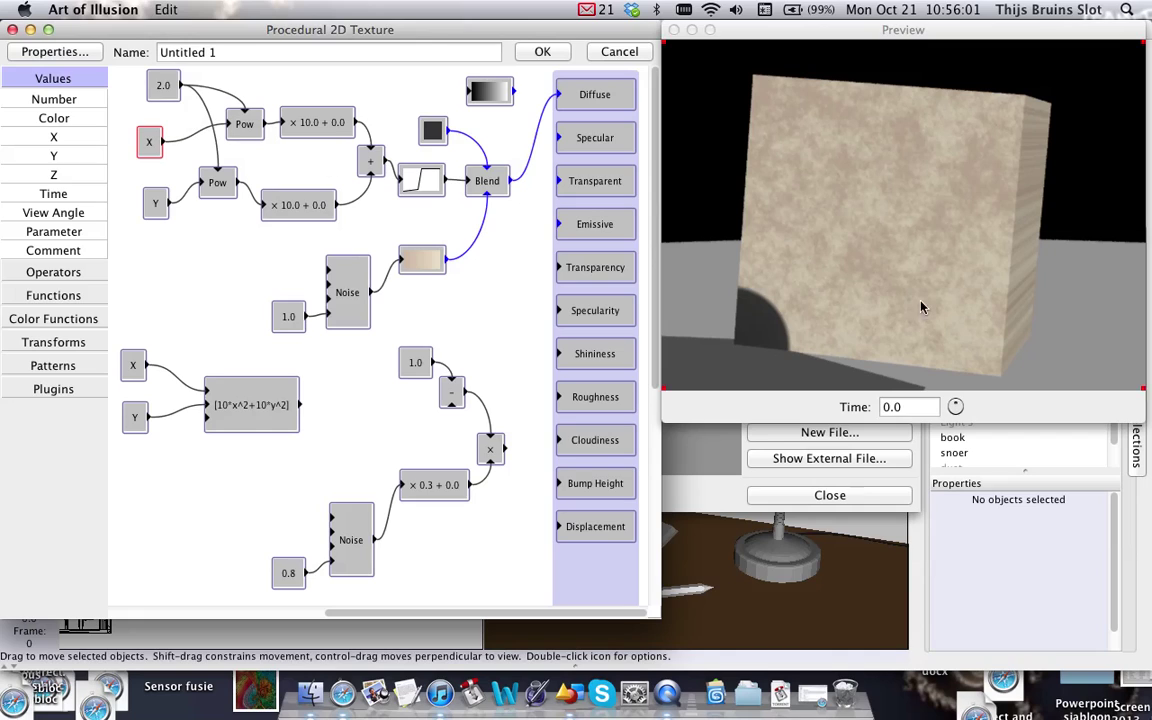
mouse_move(162, 148)
left_mouse_down()
mouse_move(162, 130)
mouse_move(158, 150)
mouse_move(138, 155)
mouse_move(145, 140)
mouse_move(156, 157)
left_mouse_up()
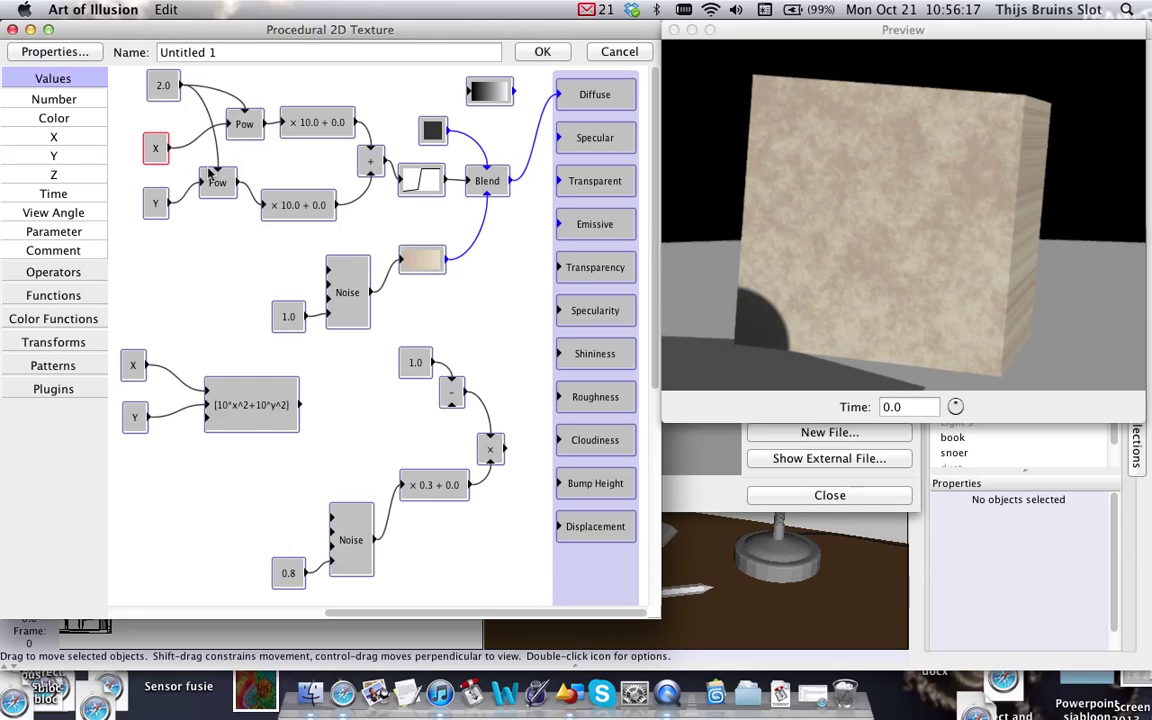
left_click_drag(153, 163, 141, 160)
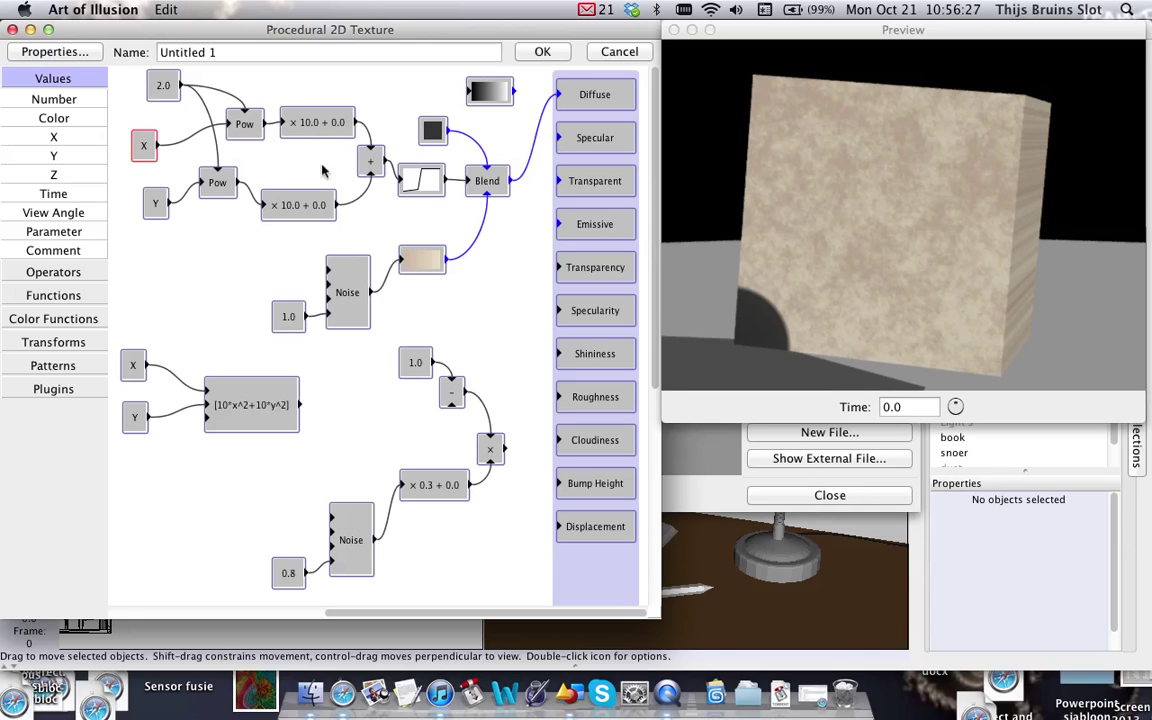
mouse_move(245, 127)
left_mouse_down()
mouse_move(227, 120)
mouse_move(241, 122)
left_mouse_up()
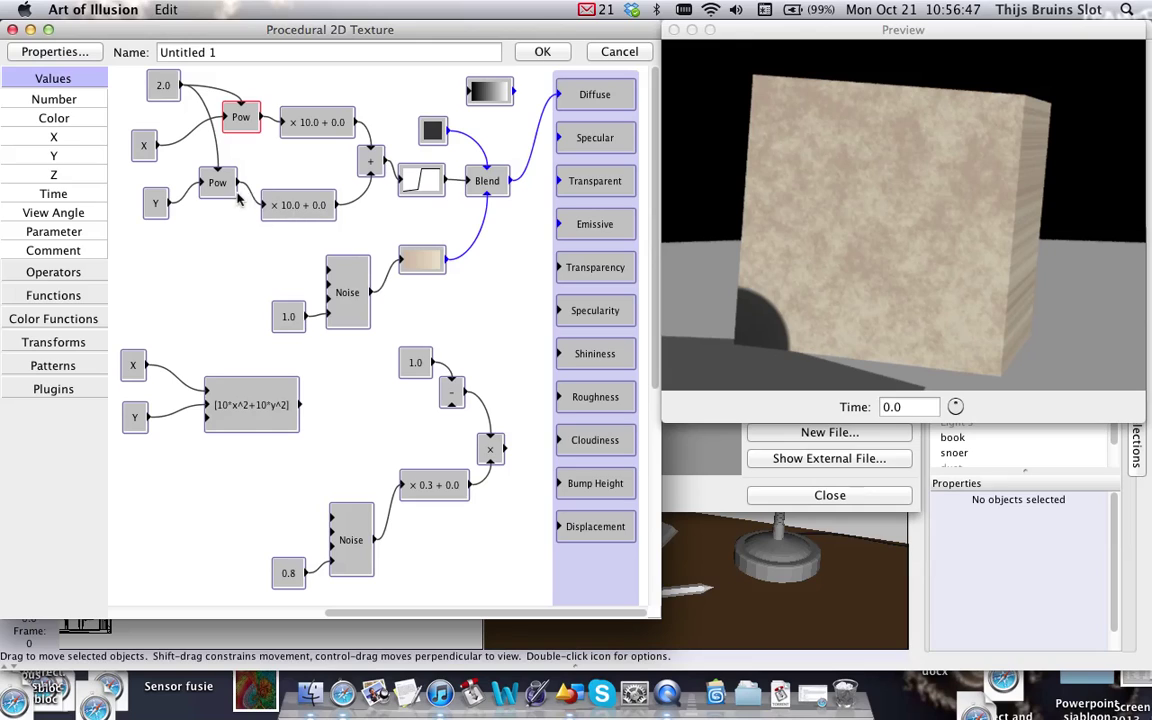
left_click_drag(380, 160, 380, 170)
left_click_drag(167, 87, 158, 95)
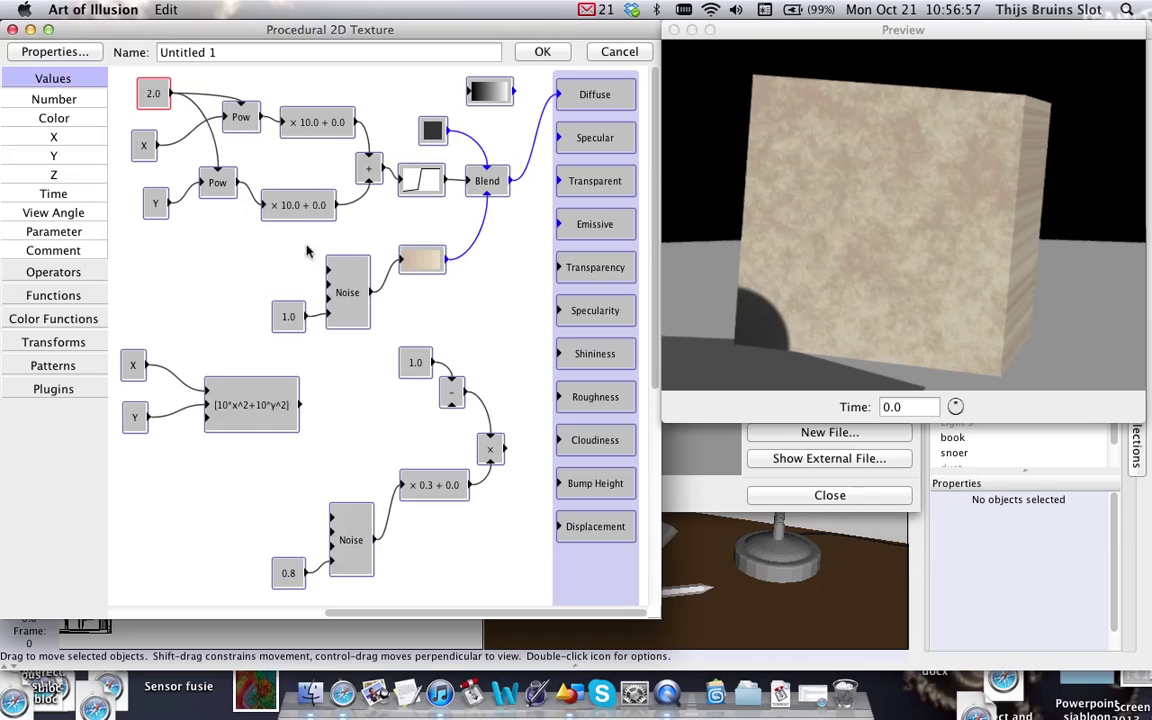
Step: Delete the 2.0, Pow, scale and add nodes after X and Y, along with the custom function curve feeding Blend
left_click(253, 405)
left_click(160, 258)
left_click_drag(150, 93, 380, 237)
key("Delete")
left_click(421, 181)
key("Delete")
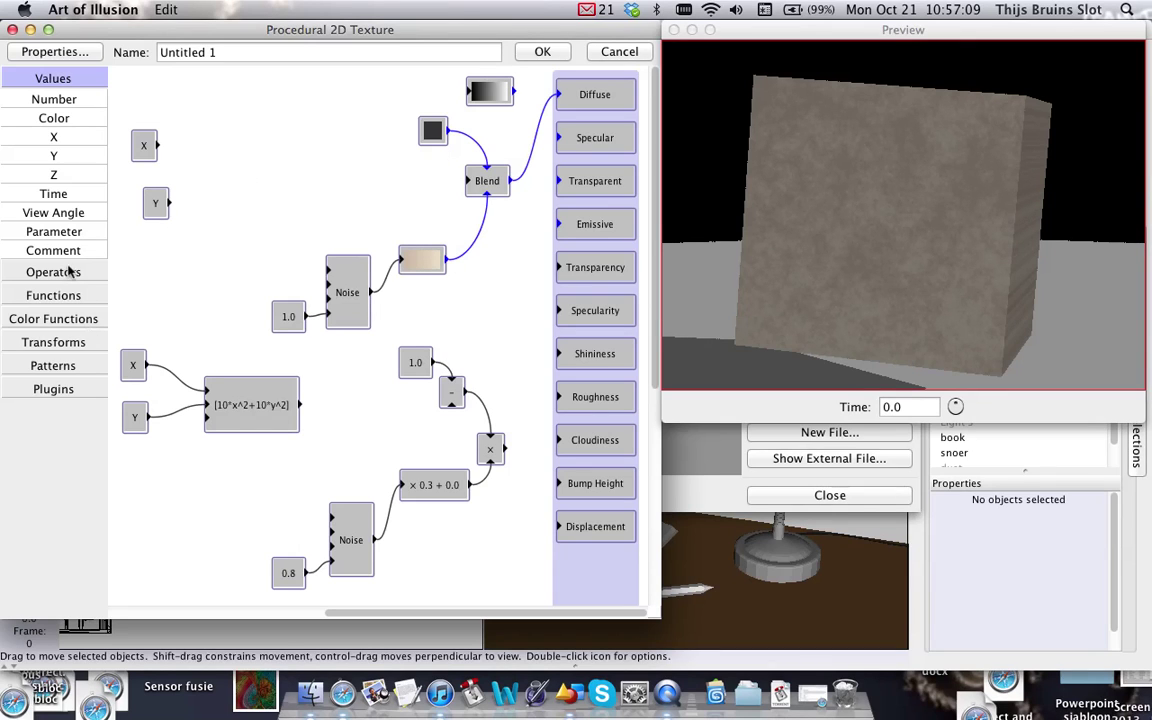
Step: Add an Expression node beside the upper X and Y nodes and delete the old expression node with its own X and Y
left_click(72, 293)
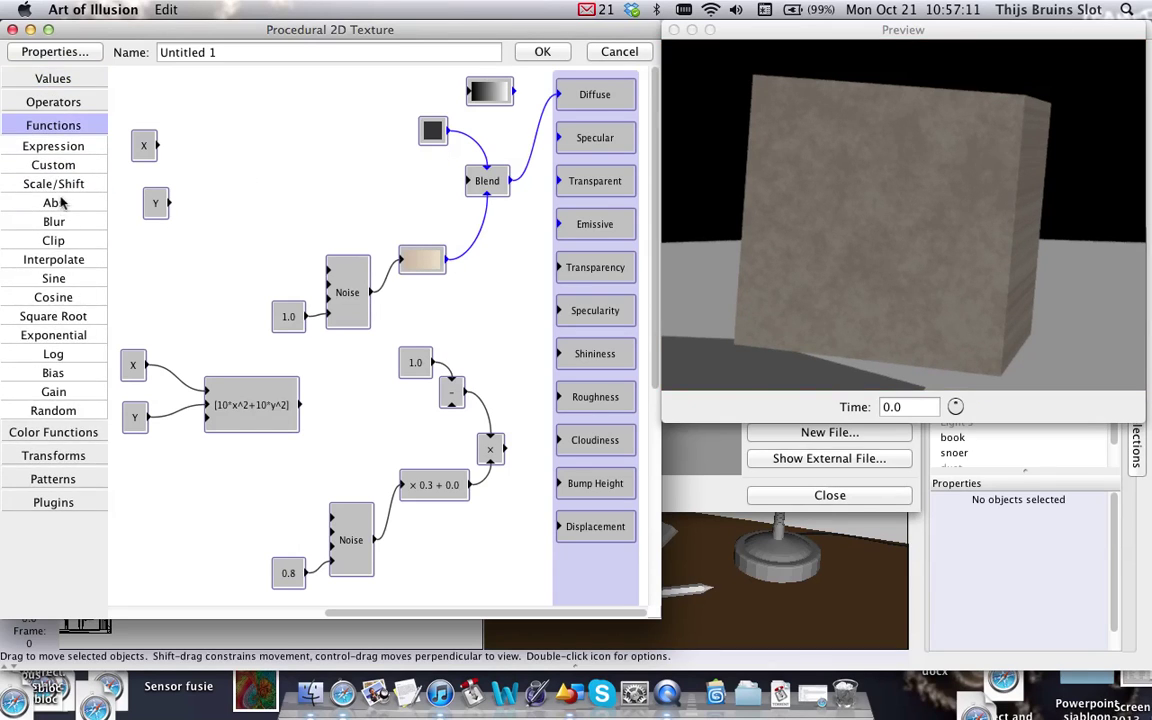
left_click_drag(50, 142, 248, 140)
left_click_drag(259, 408, 95, 378)
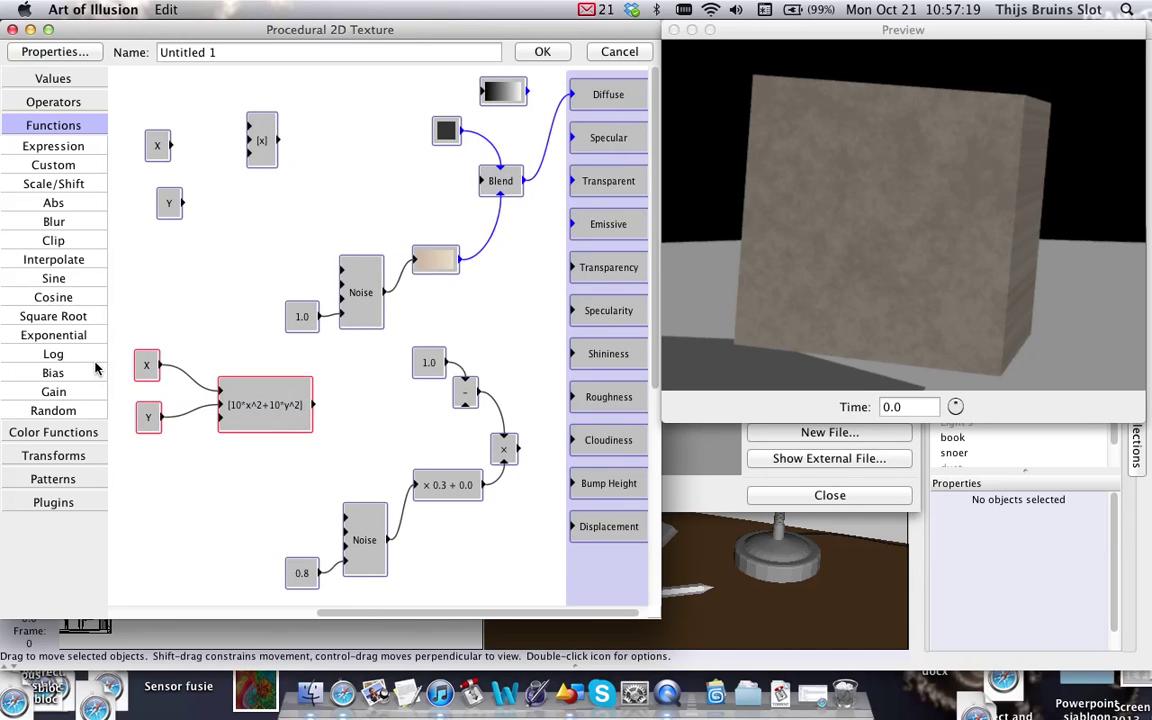
key("Delete")
Step: Arrange the X and Y nodes beside the new Expression node and connect them to its first two inputs
left_click_drag(152, 134, 162, 99)
left_click_drag(262, 133, 241, 123)
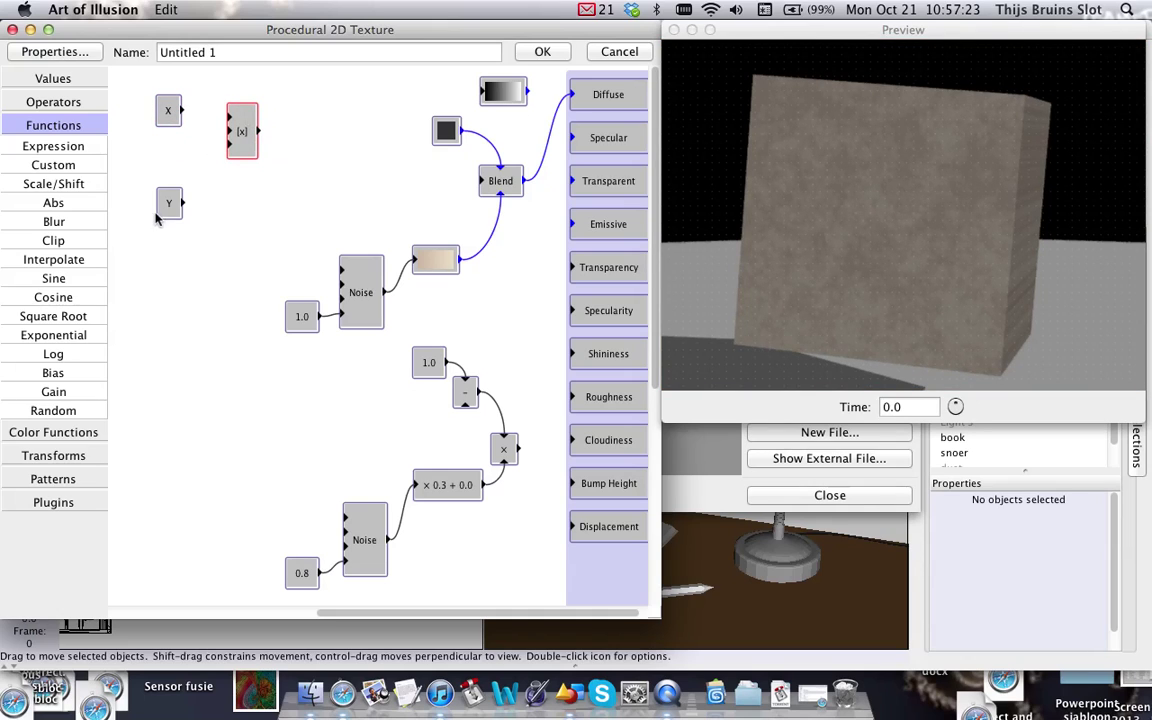
left_click_drag(168, 201, 229, 118)
left_click_drag(181, 154, 229, 143)
Step: Set the node's expression to 10*x^2+10*y^2
double_click(247, 140)
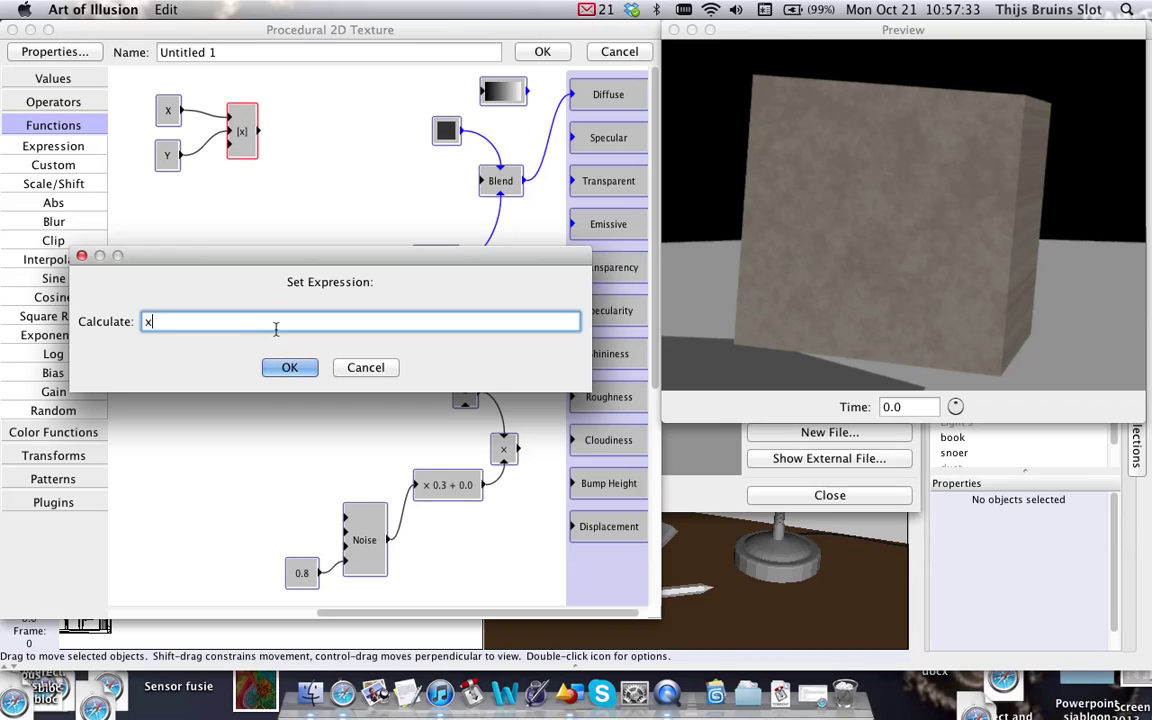
type("10*")
key("Right")
type("^")
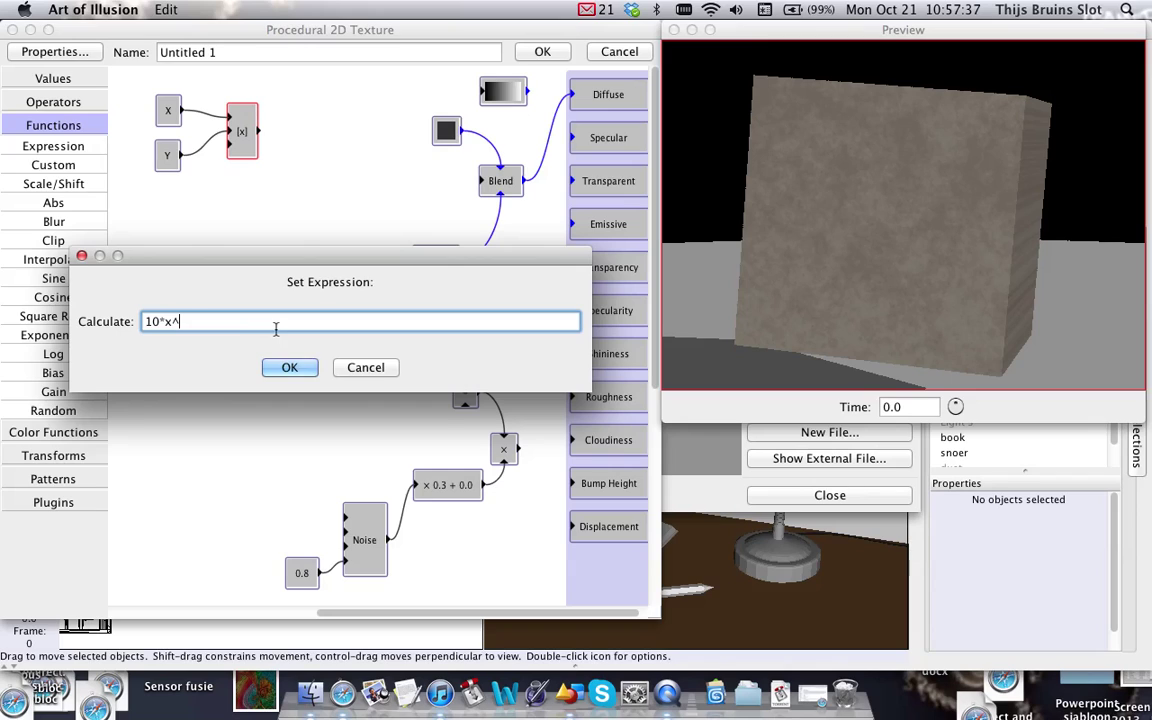
type("2+10*y")
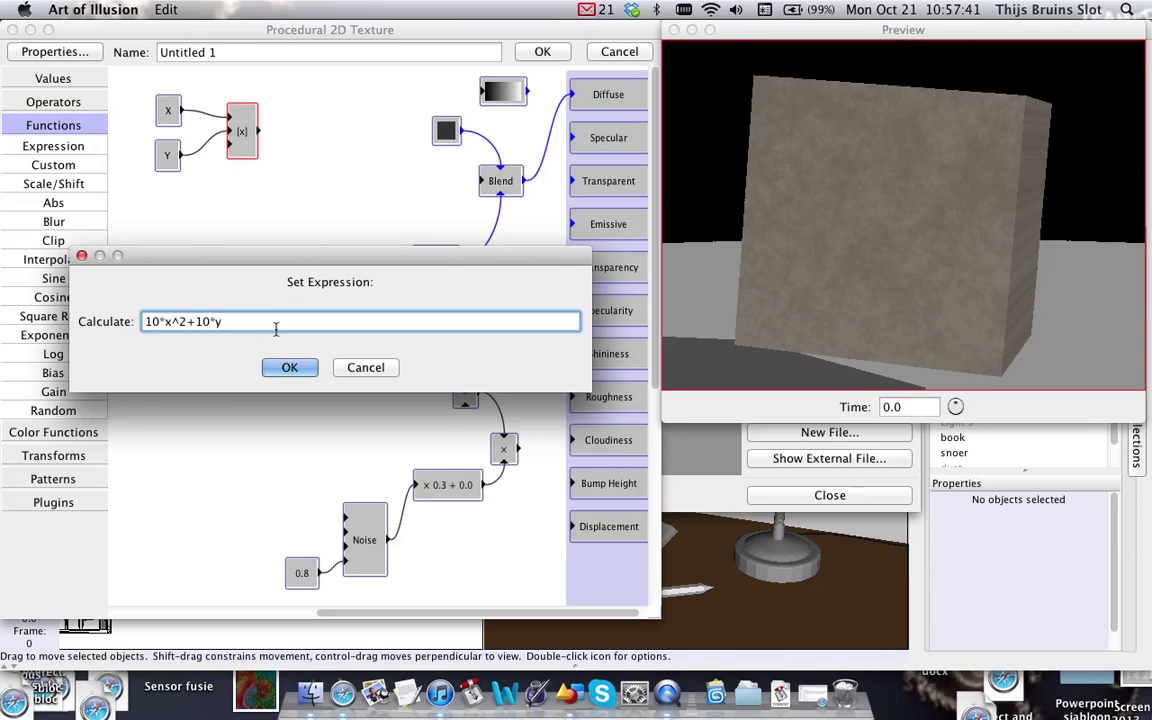
type("^2")
left_click(289, 367)
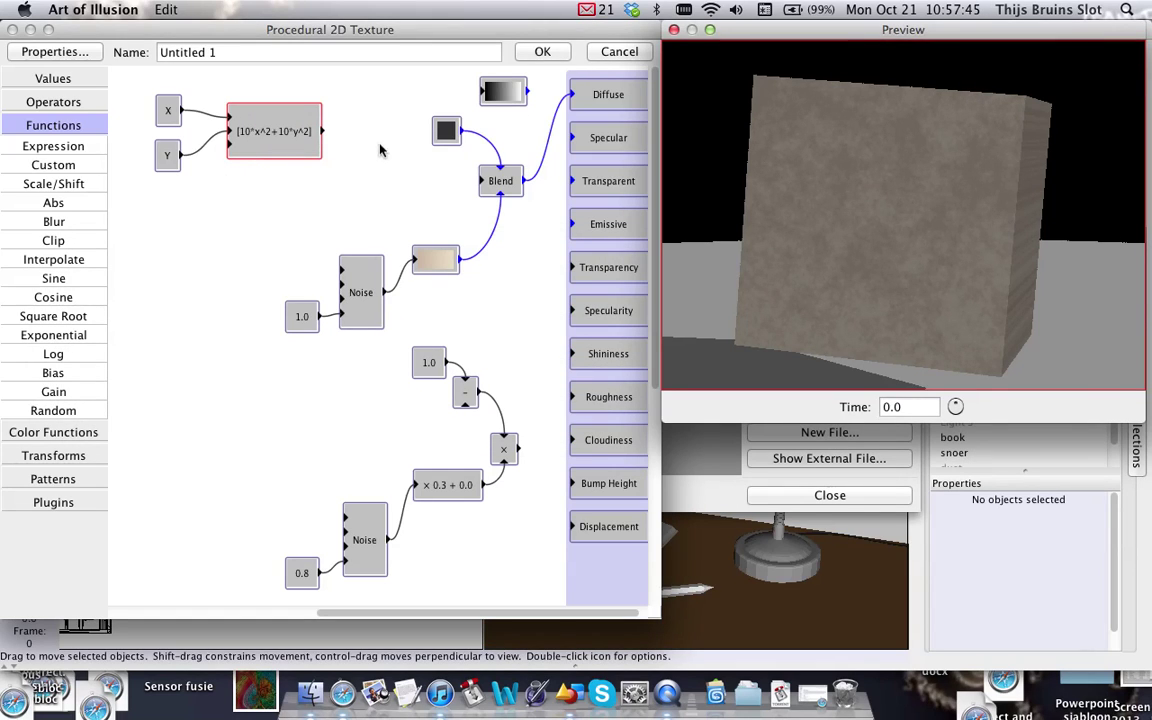
Step: Connect the expression's output to the Fraction input of Blend and slightly reposition the two colour nodes around it
left_click_drag(322, 137, 456, 265)
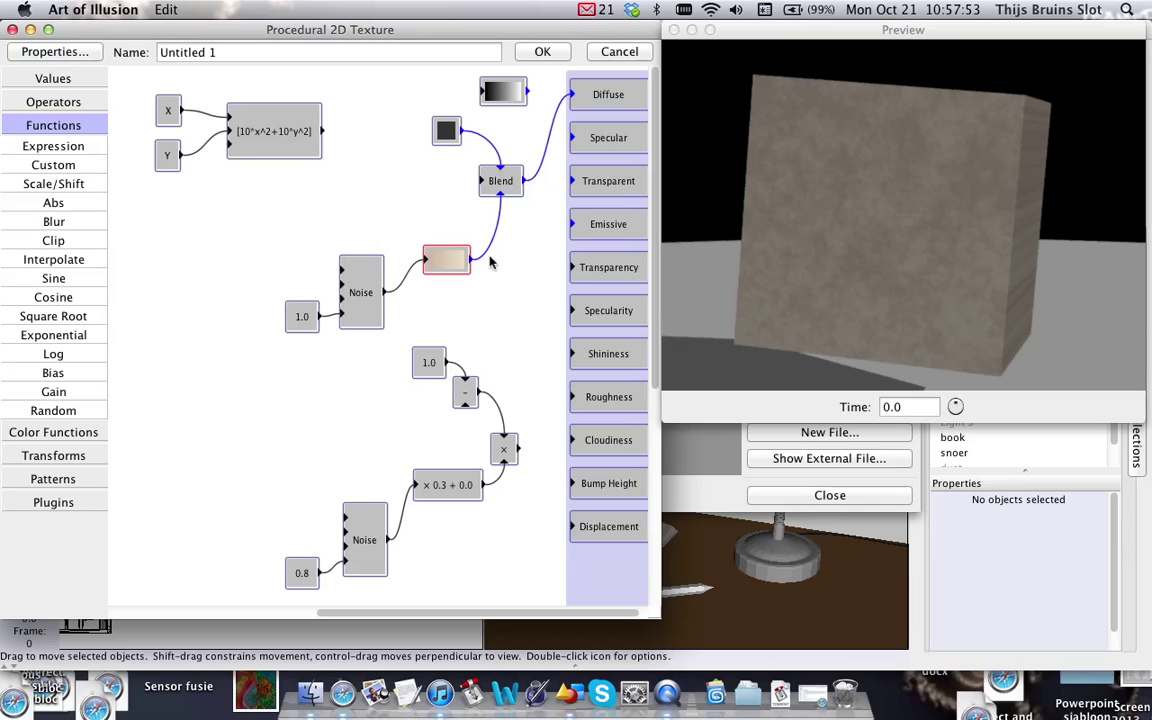
left_click_drag(447, 133, 455, 140)
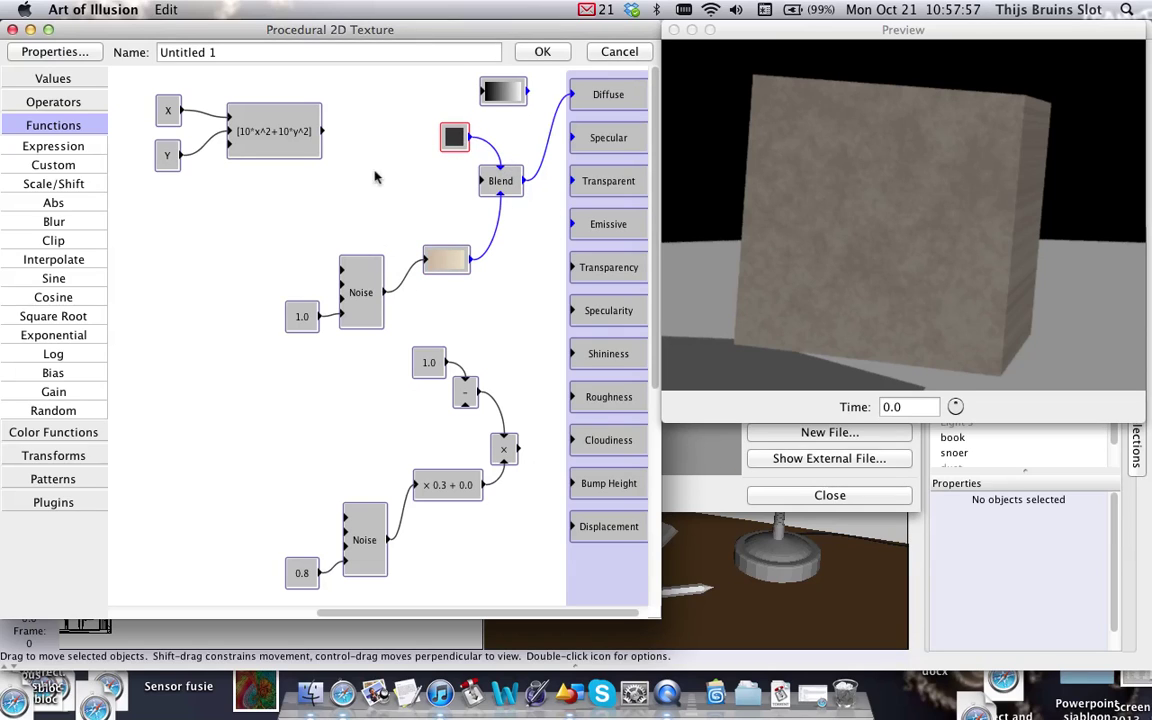
left_click_drag(322, 135, 483, 182)
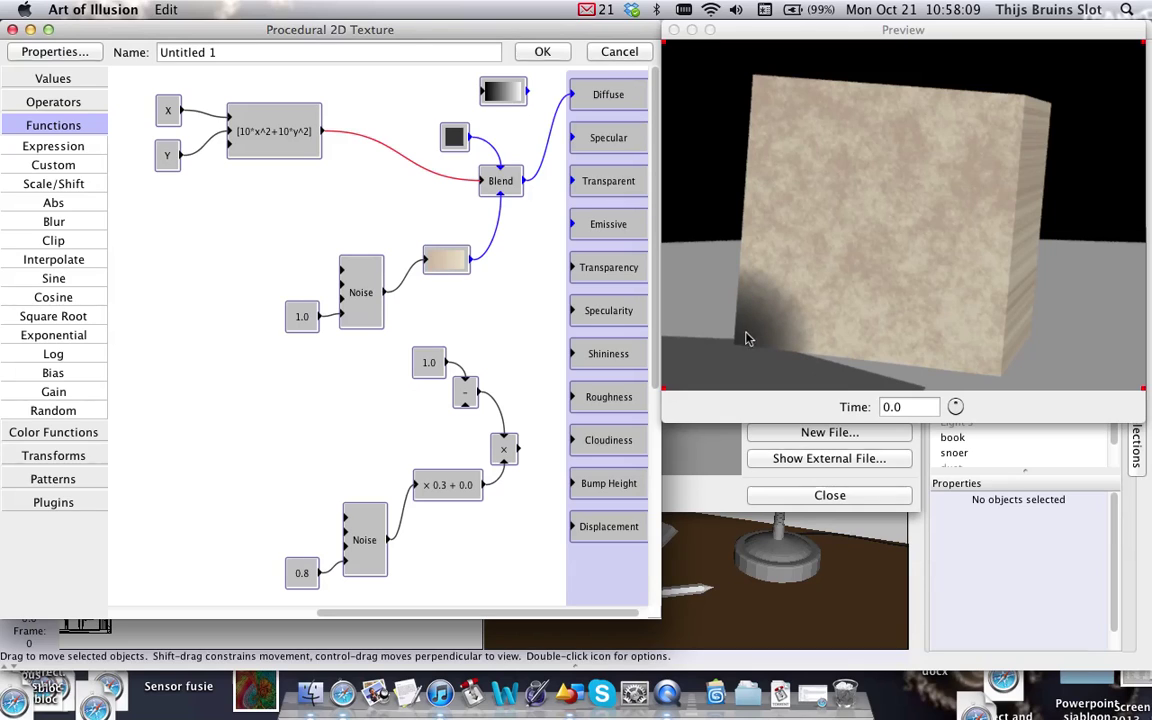
left_click(452, 140)
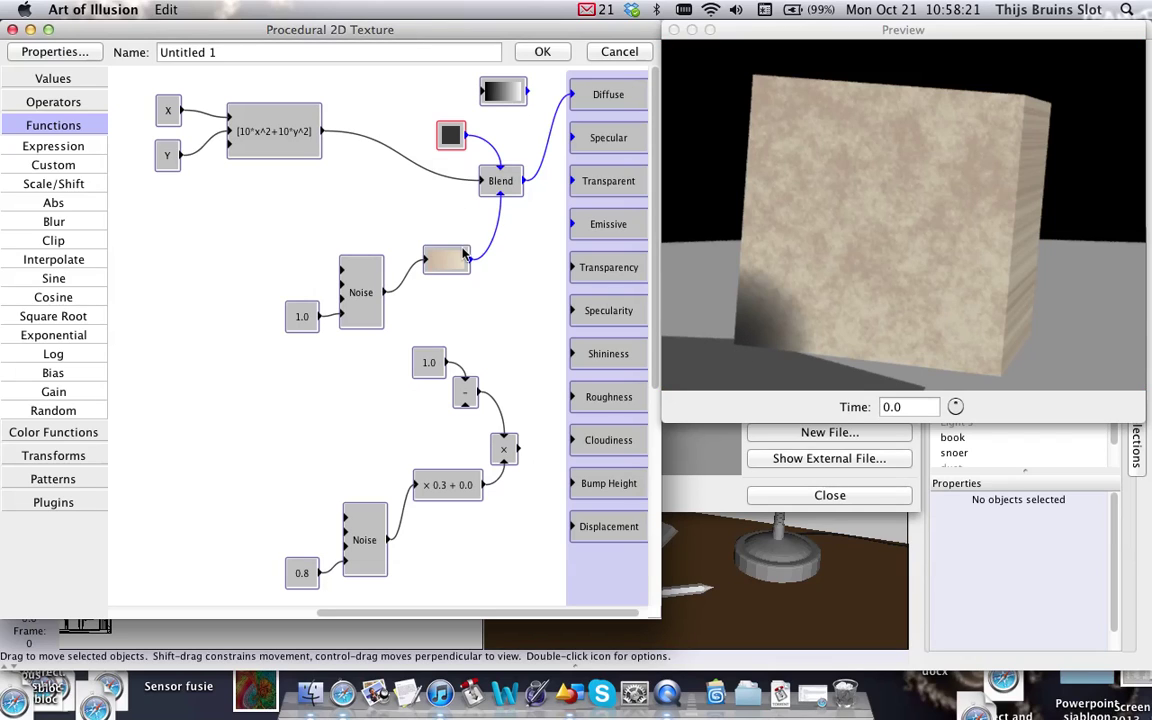
left_click_drag(450, 146, 450, 139)
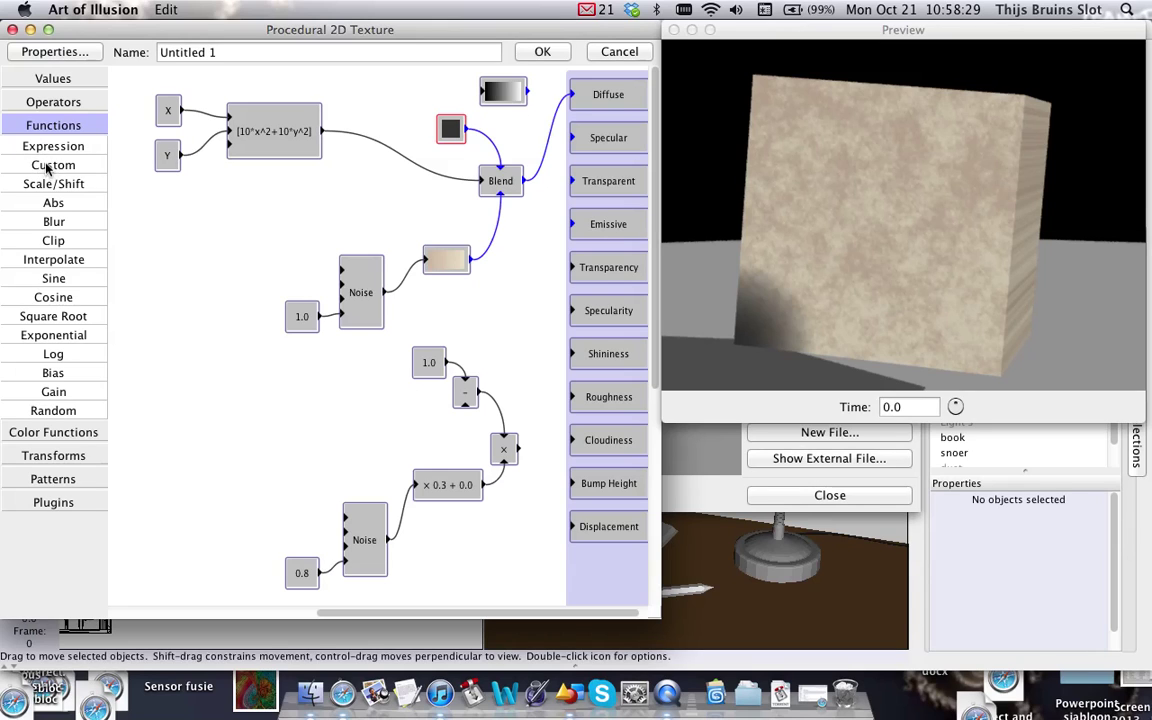
Step: Add a Custom function node and shape it as a steep ramp with handles at about (0.451, 0) and (0.563, 0.991)
left_click_drag(47, 168, 381, 192)
double_click(381, 192)
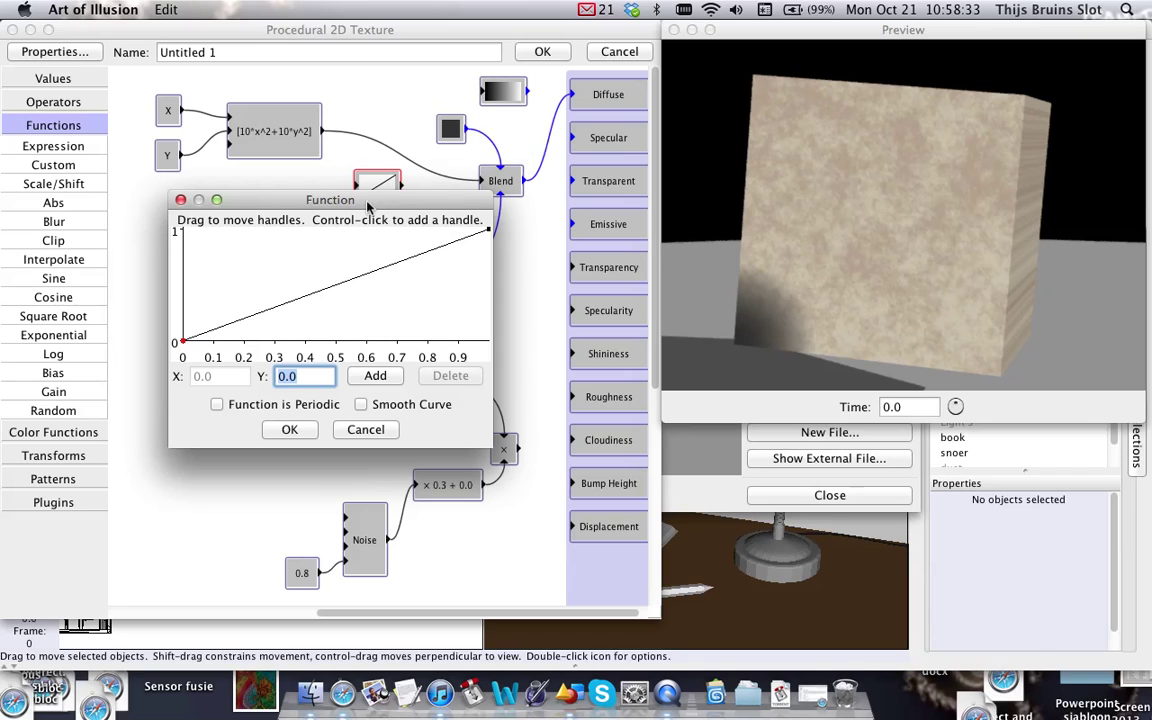
left_click_drag(373, 203, 367, 243)
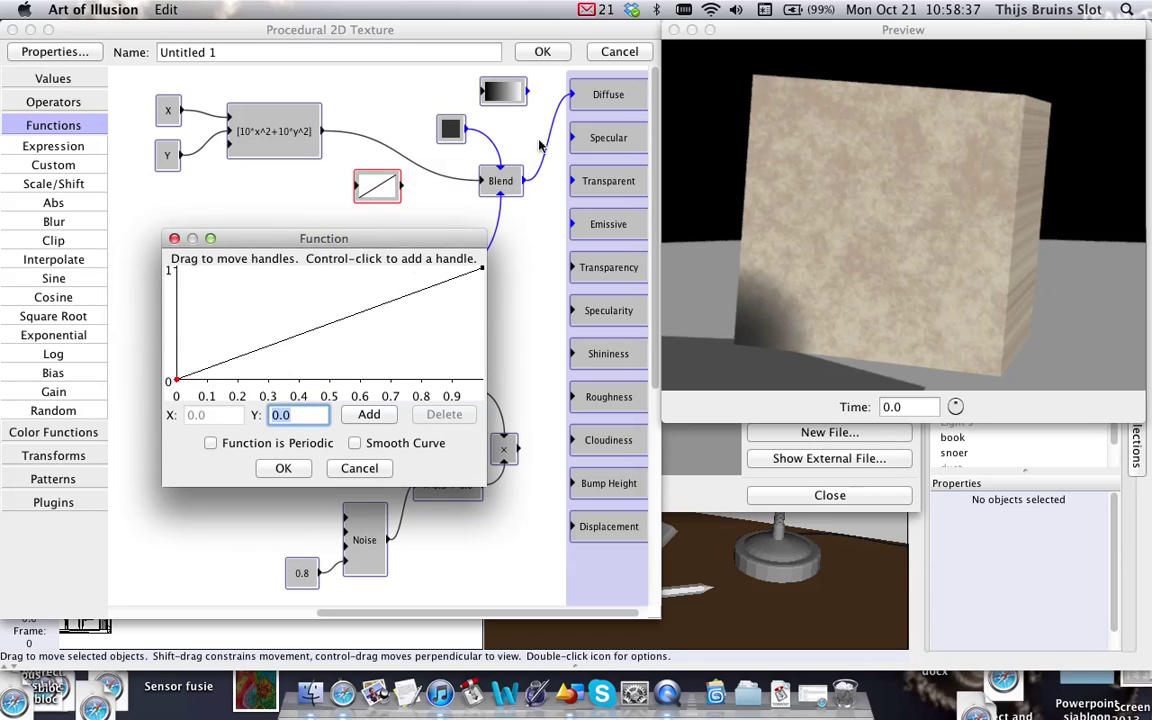
left_click(379, 418)
left_click(328, 325)
left_click_drag(333, 327, 356, 289)
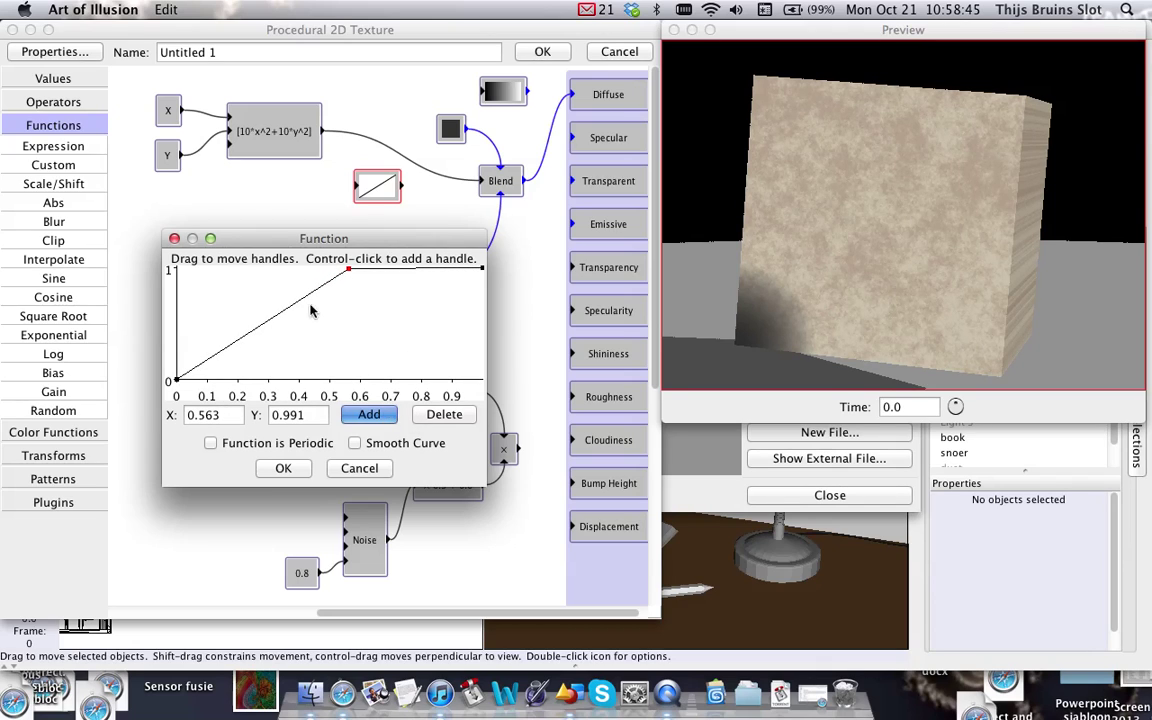
left_click(329, 280, "ctrl")
left_click_drag(328, 282, 314, 381)
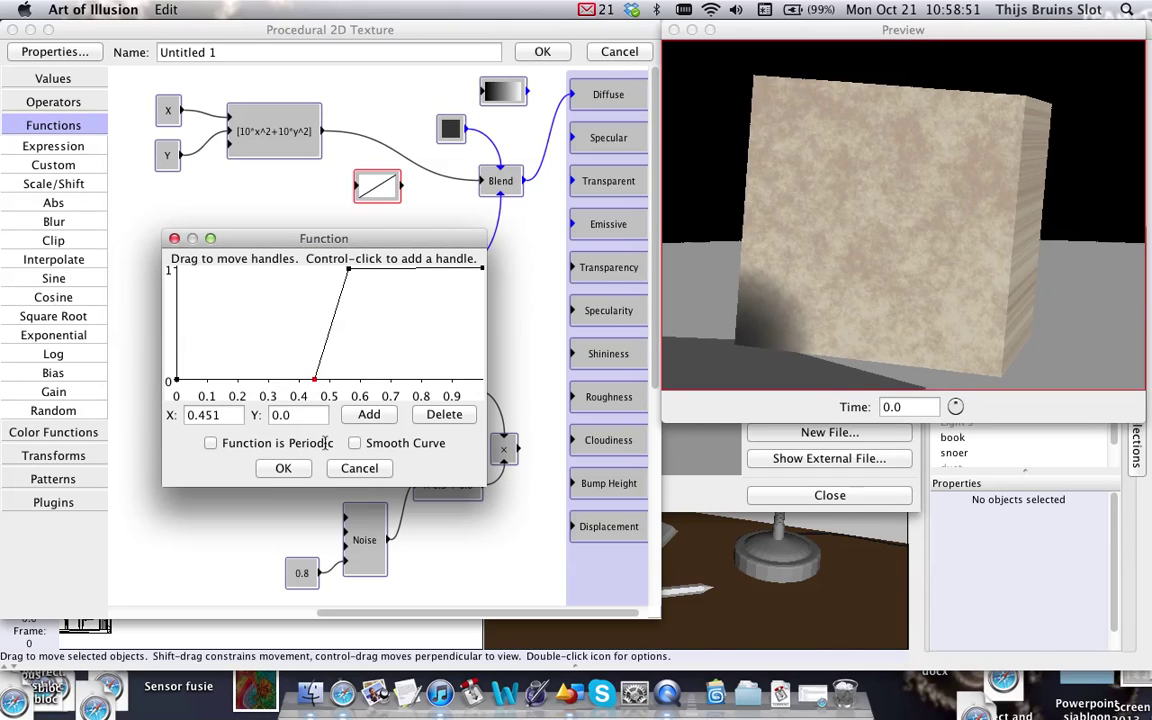
left_click(283, 468)
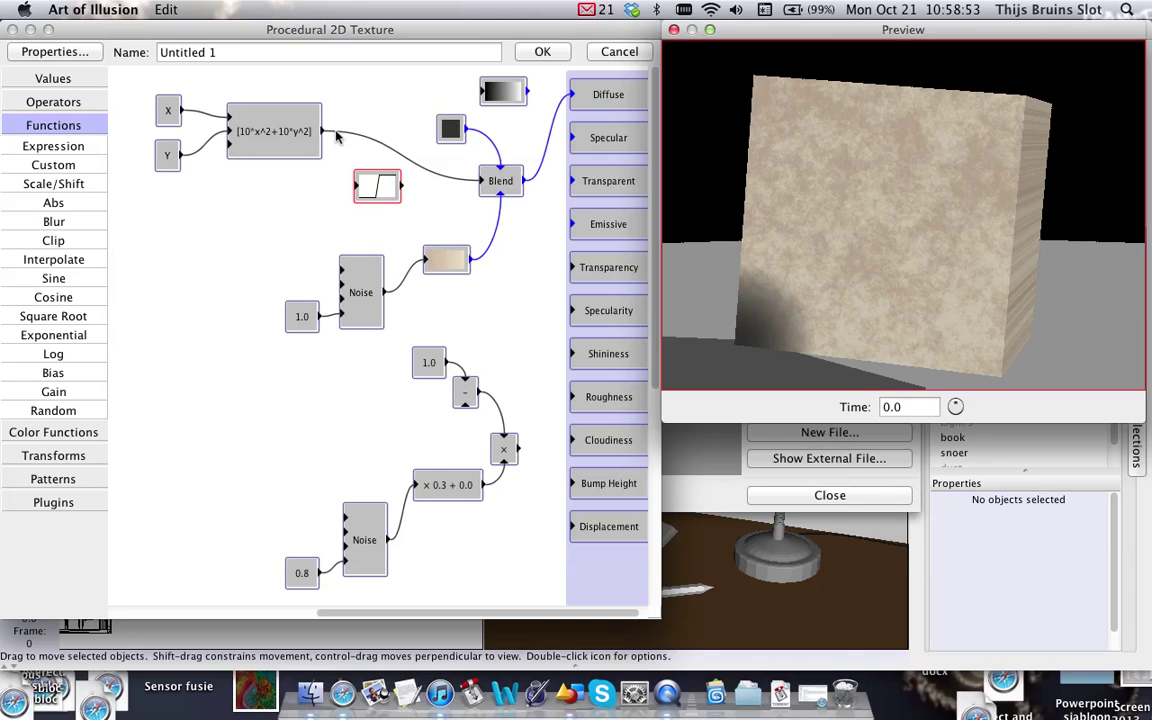
Step: Route the expression's output through the custom function into Blend's Fraction input and place the function node between them
left_click_drag(322, 131, 480, 182)
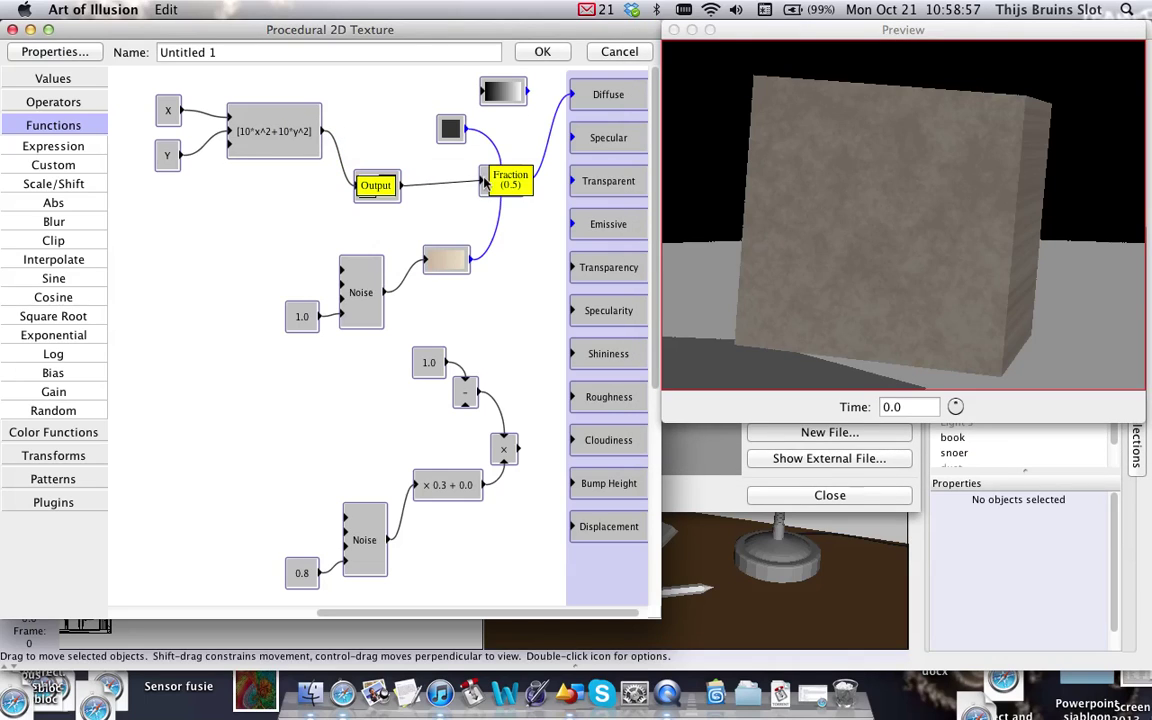
left_click_drag(347, 176, 363, 160)
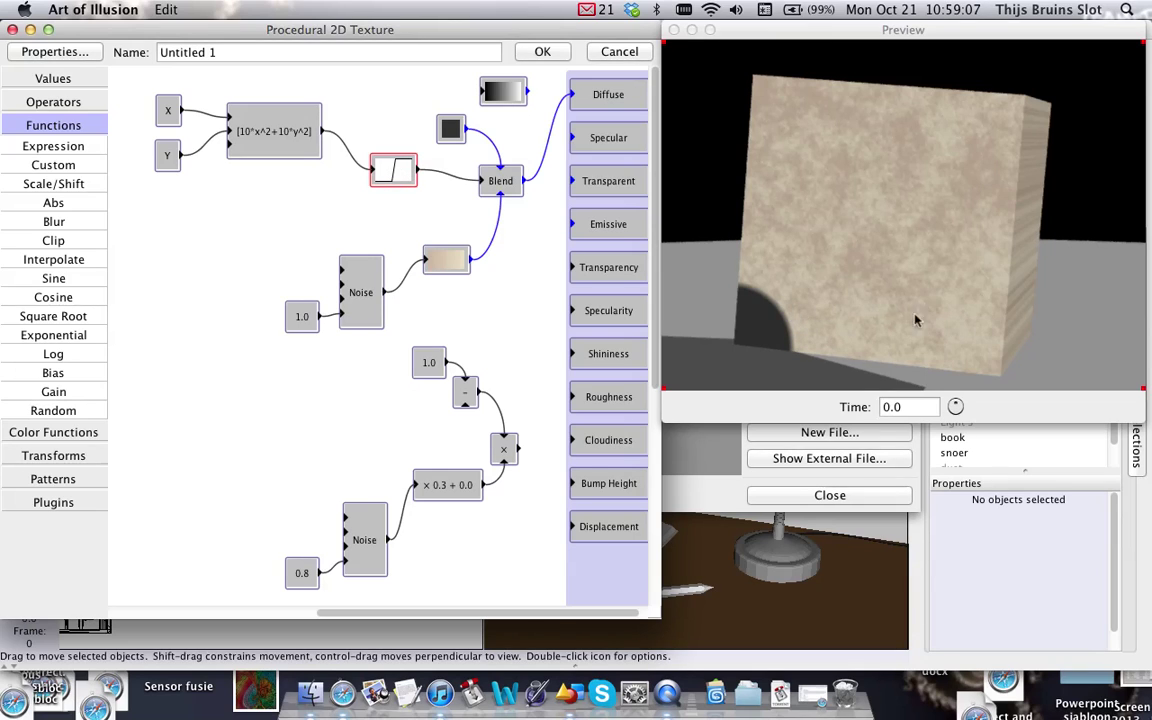
Step: Steepen the custom function's ramp by moving its upper handle closer to the lower one
double_click(413, 177)
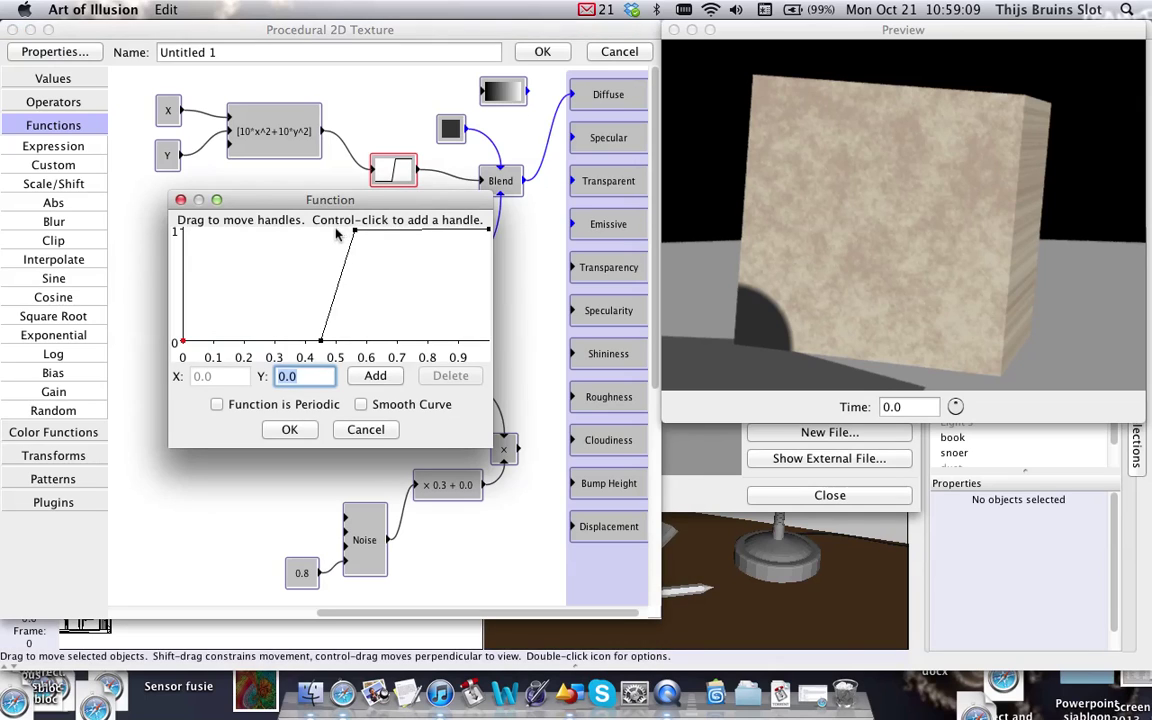
mouse_move(331, 232)
left_mouse_down()
mouse_move(345, 233)
mouse_move(333, 232)
left_mouse_up()
left_click(289, 429)
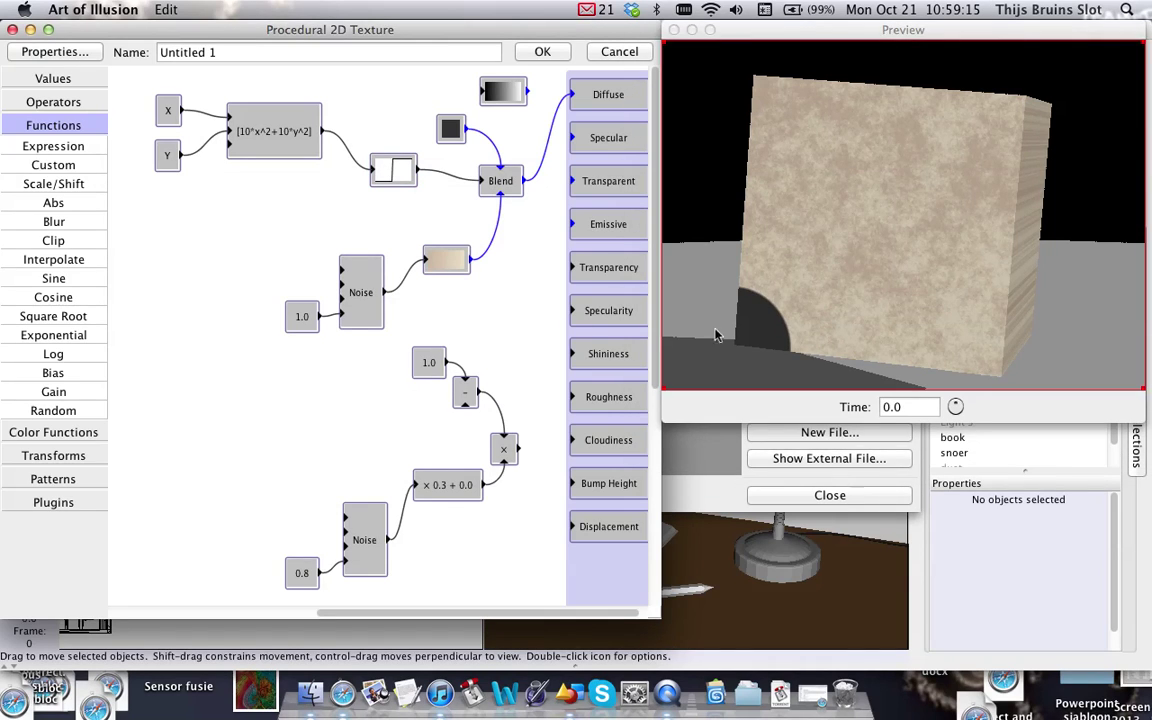
Step: Move the 1.0 value, upper Noise and beige colour map nodes together up beneath the expression chain
left_click_drag(244, 231, 472, 334)
left_click_drag(454, 265, 420, 231)
left_click(531, 346)
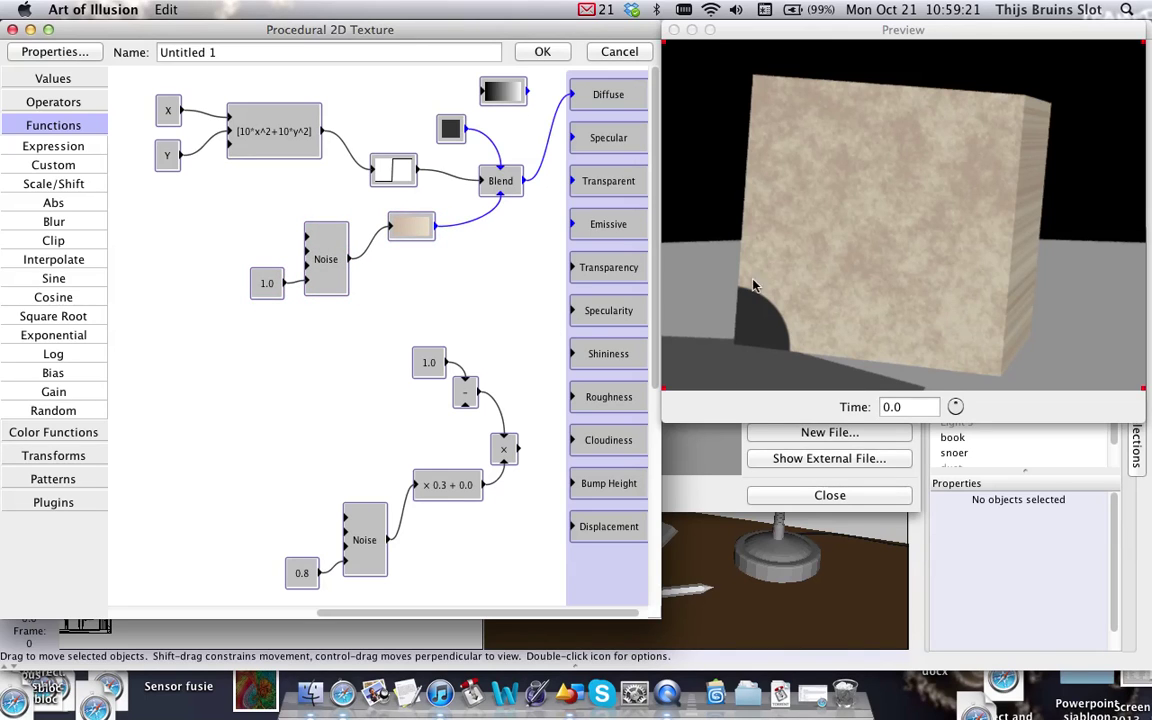
Step: Move the unconnected subtract, multiply, scale and lower Noise nodes with their number values closer to the upper Noise group
left_click_drag(745, 315, 765, 285)
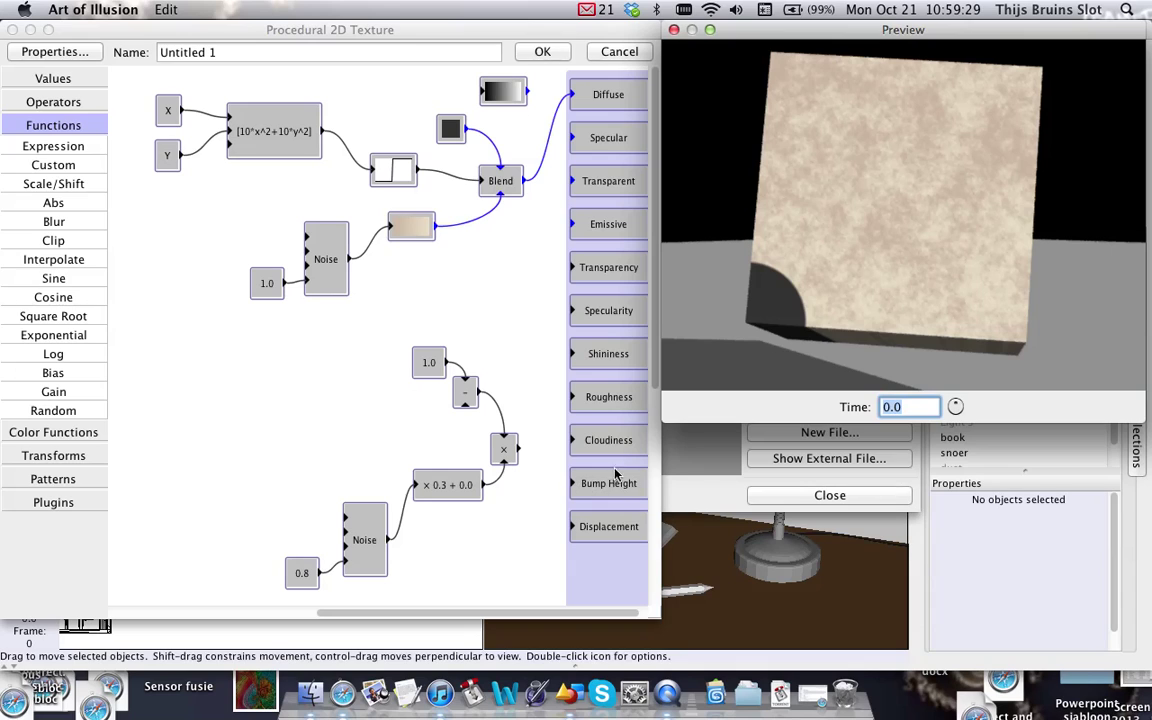
left_click_drag(238, 380, 496, 550)
left_click_drag(204, 310, 483, 502)
left_click_drag(412, 484, 378, 447)
Step: Check the lower Noise node's amplitude and octaves and the number value feeding its Noise input, leaving the settings unchanged
double_click(337, 510)
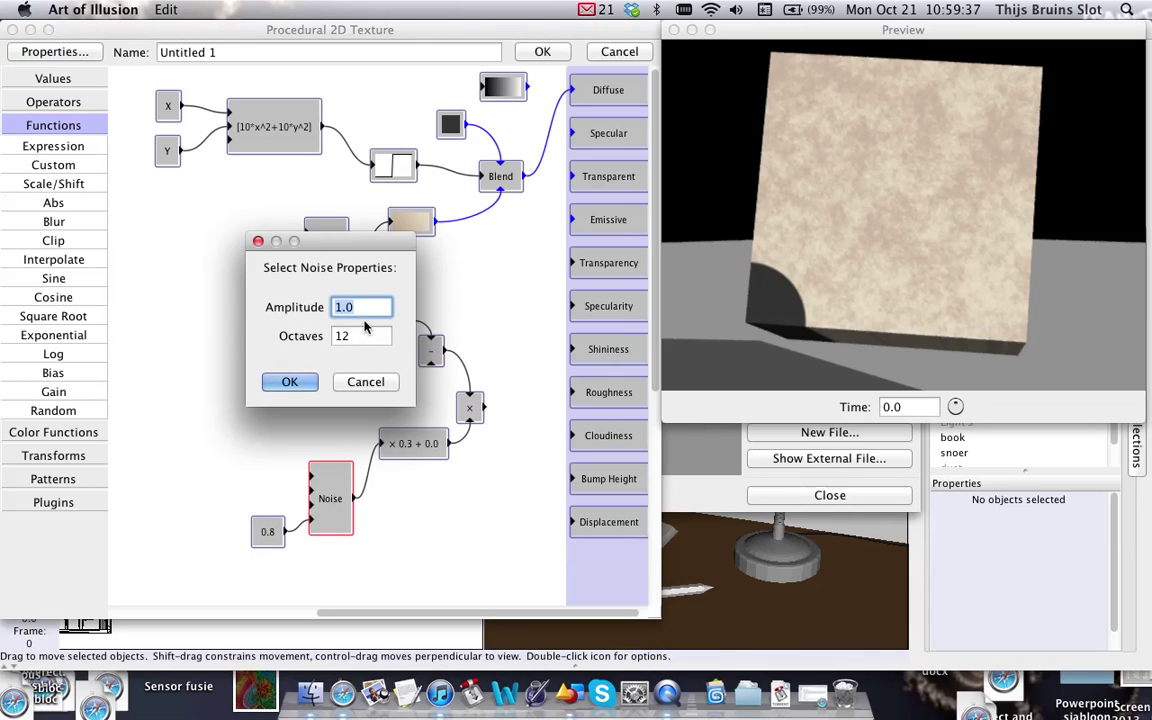
key("Tab")
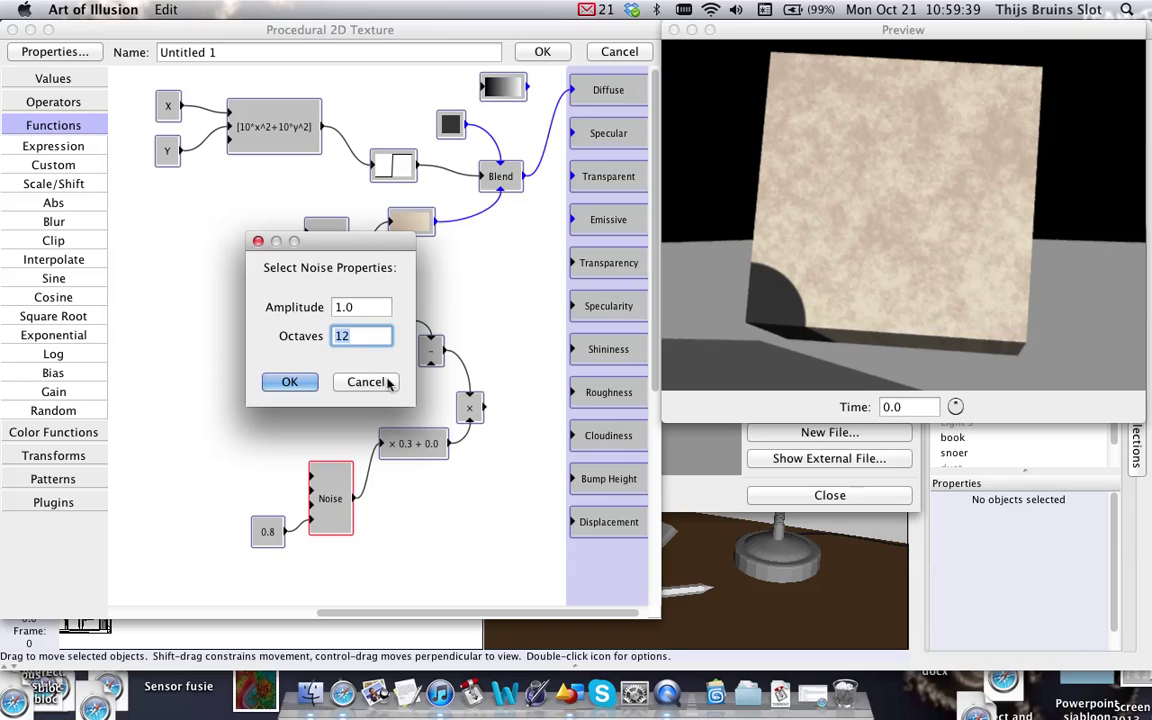
left_click(366, 381)
left_click(269, 533)
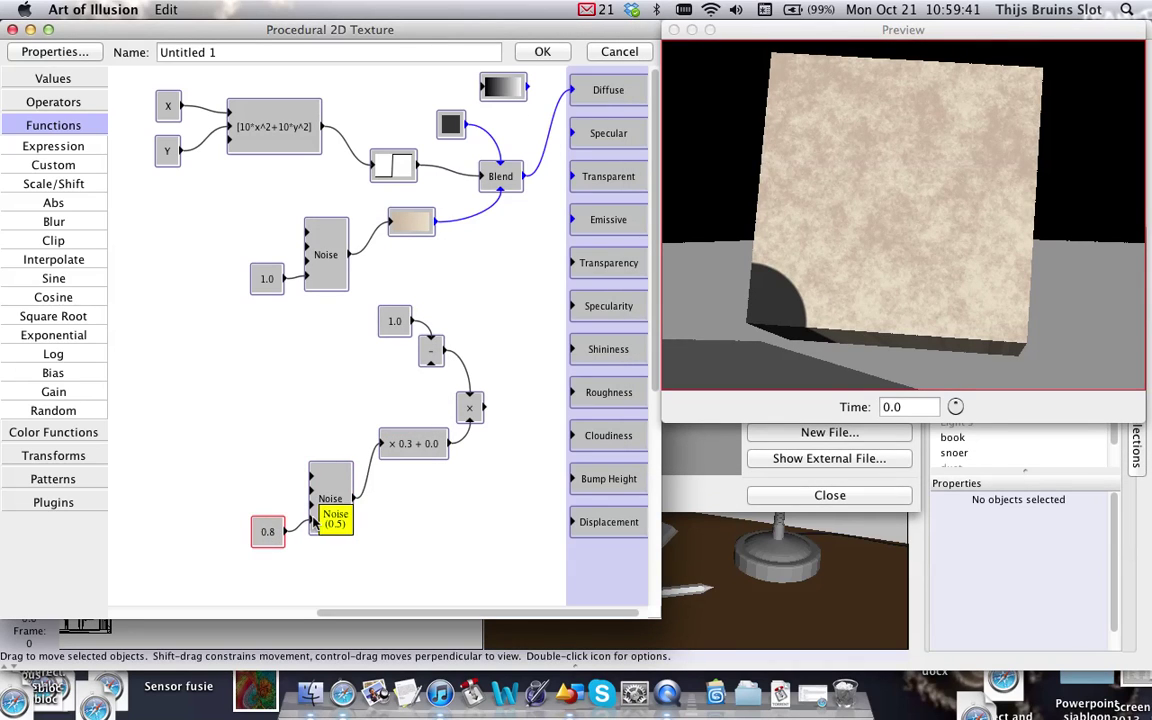
left_click(278, 387)
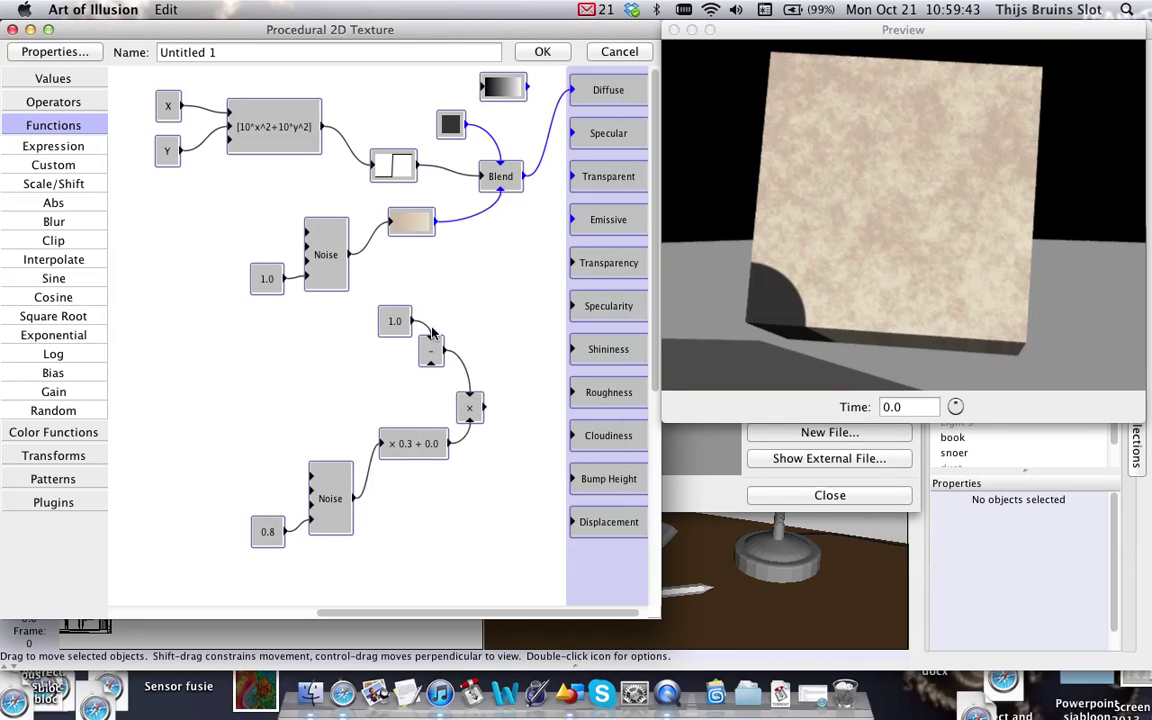
Step: Feed the custom function through the black-to-white colour map into Diffuse in place of the Blend output
left_click_drag(395, 322, 388, 313)
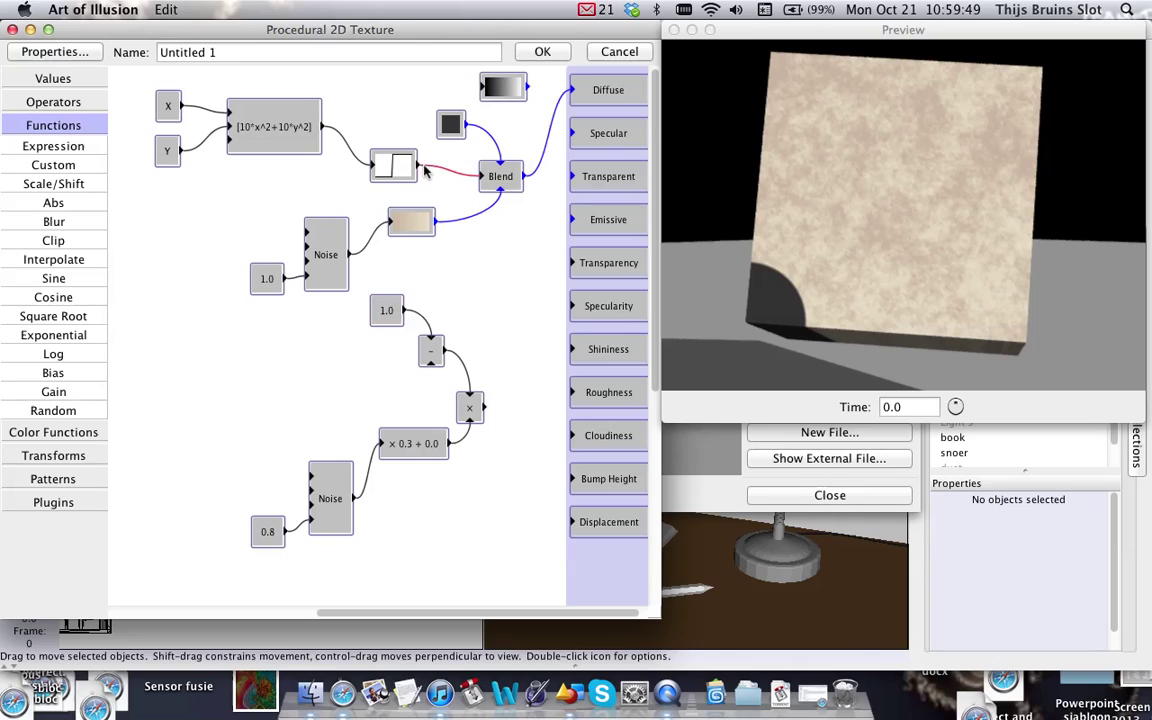
left_click(542, 167)
key("Delete")
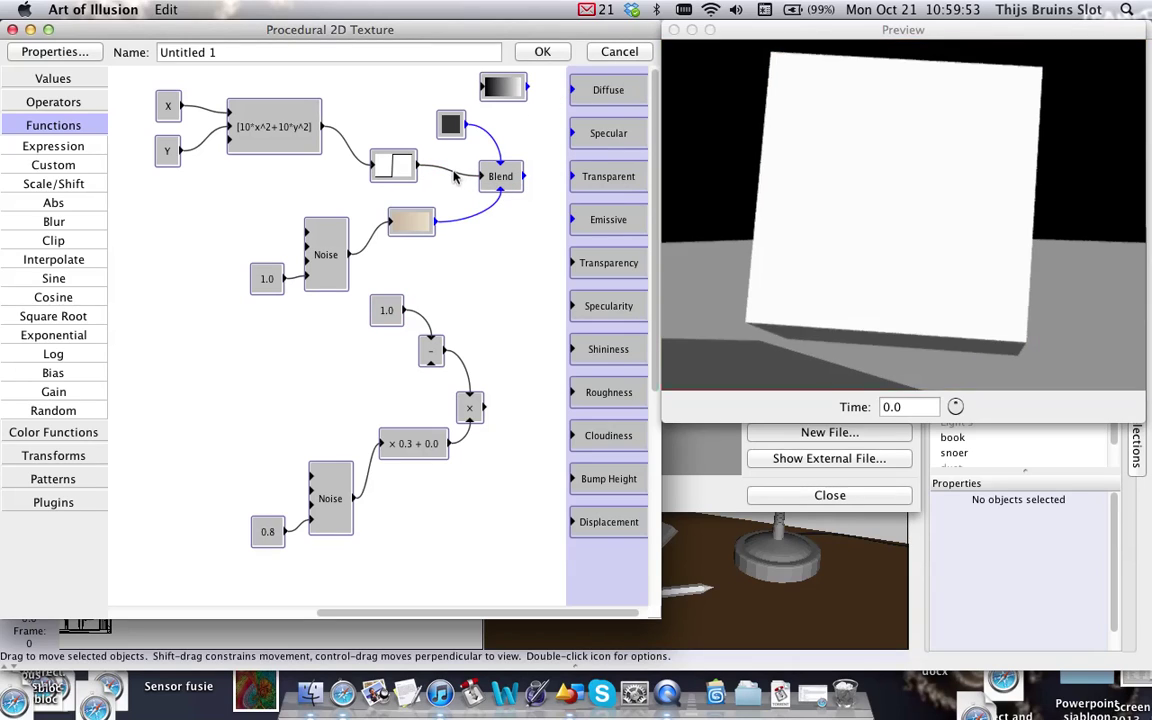
left_click_drag(417, 165, 582, 91)
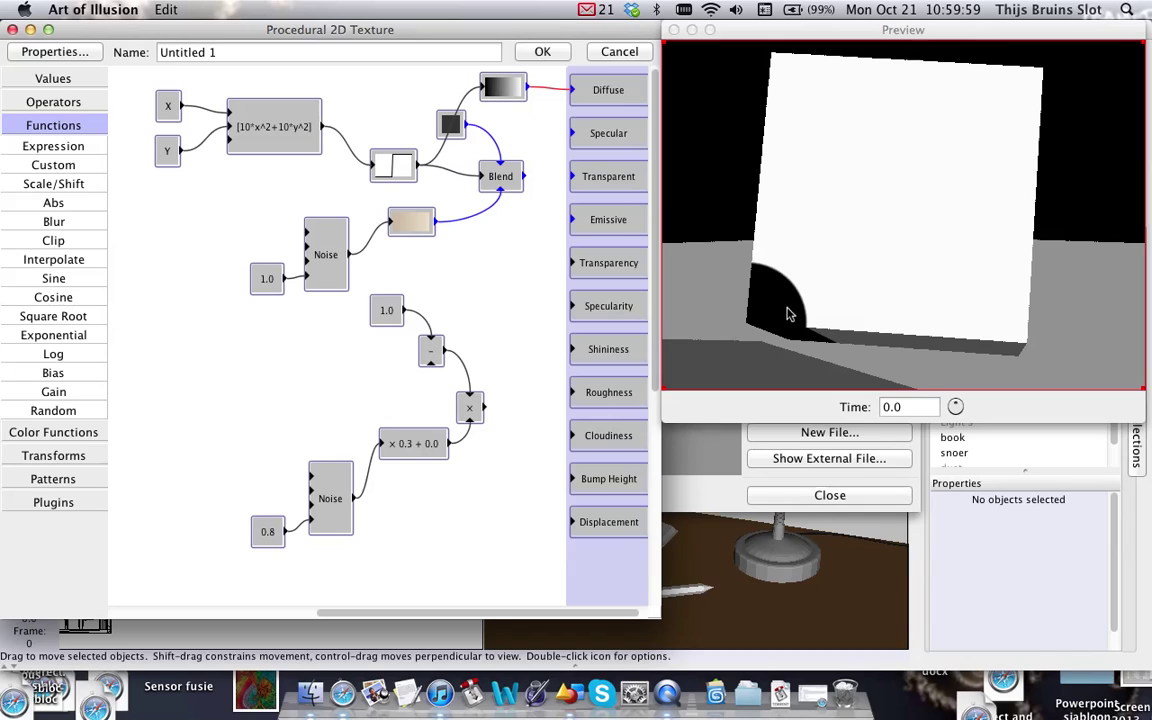
left_click_drag(728, 311, 720, 321)
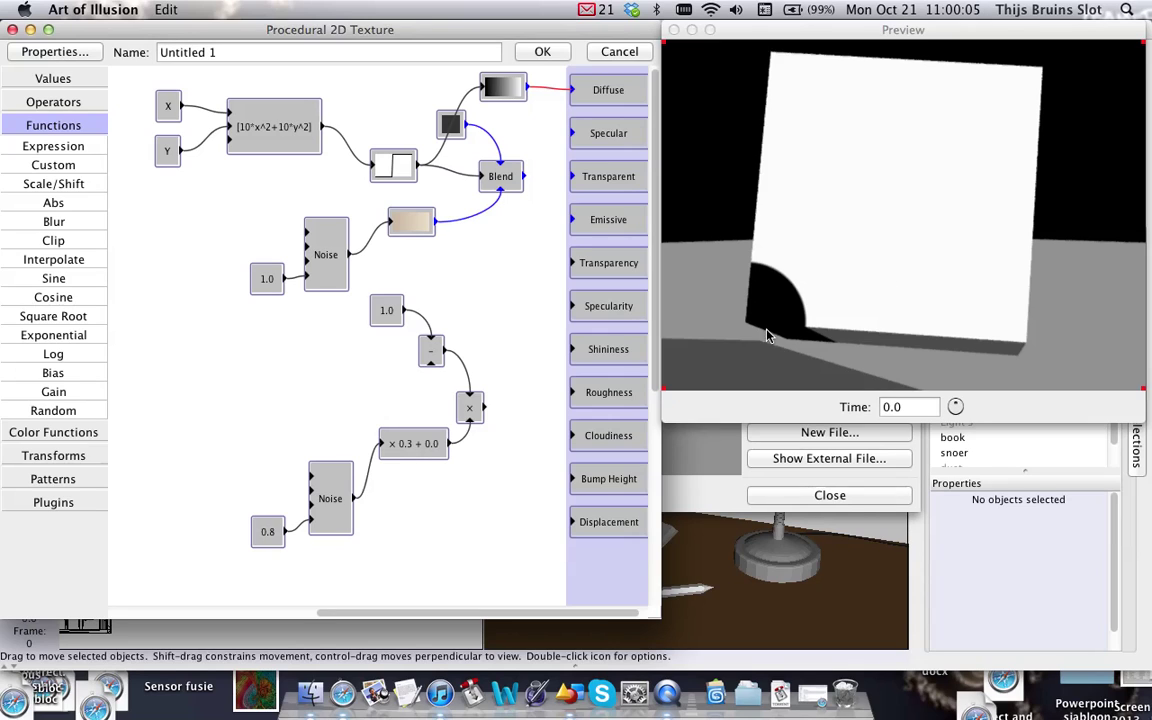
Step: Replace the subtract node's link into the multiply node with the custom function's output and connect the product to Specularity
left_click_drag(470, 407, 477, 405)
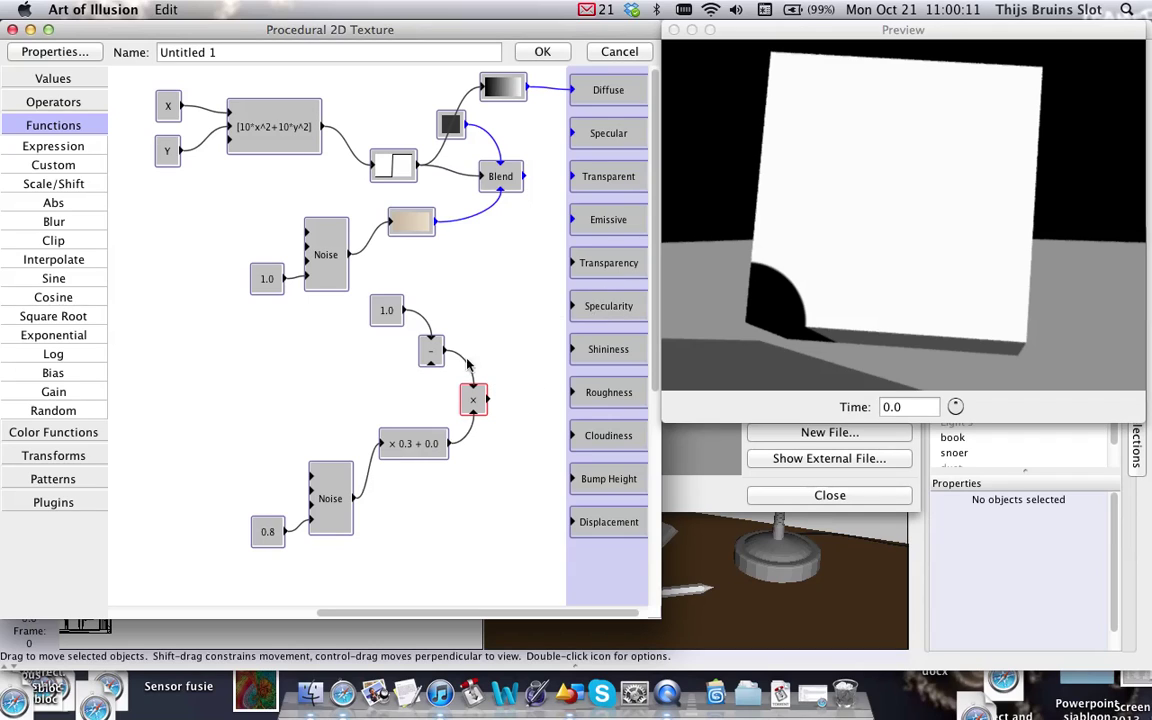
left_click_drag(466, 370, 476, 394)
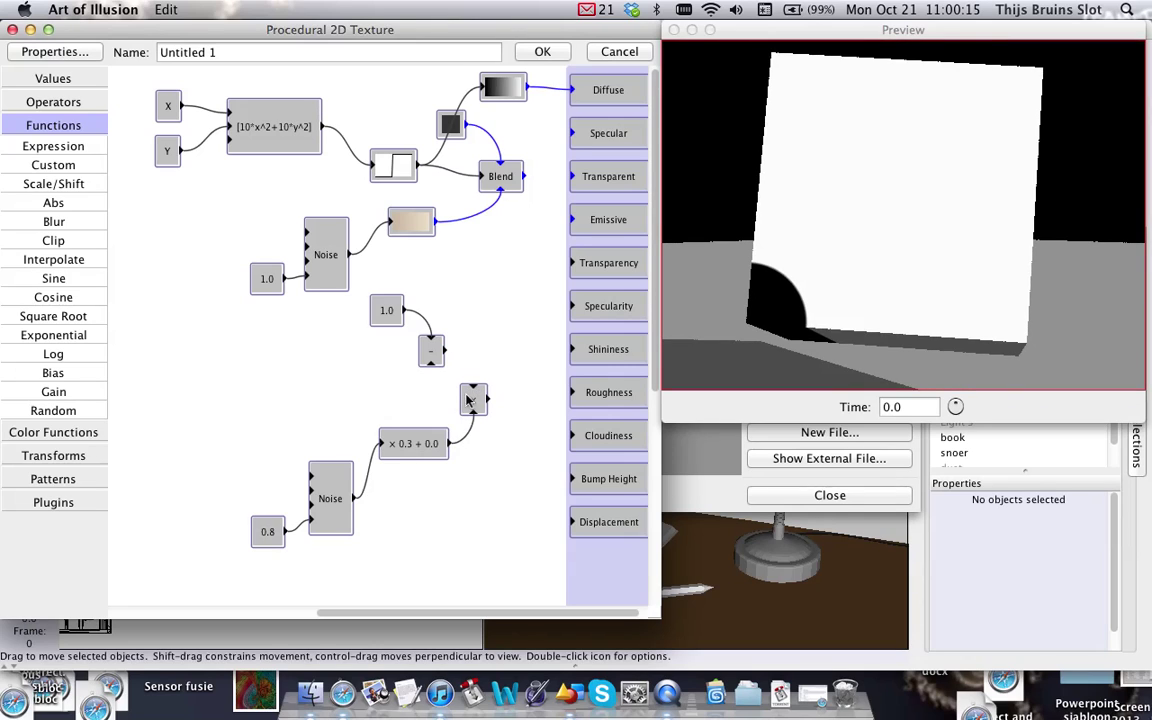
left_click_drag(417, 165, 572, 306)
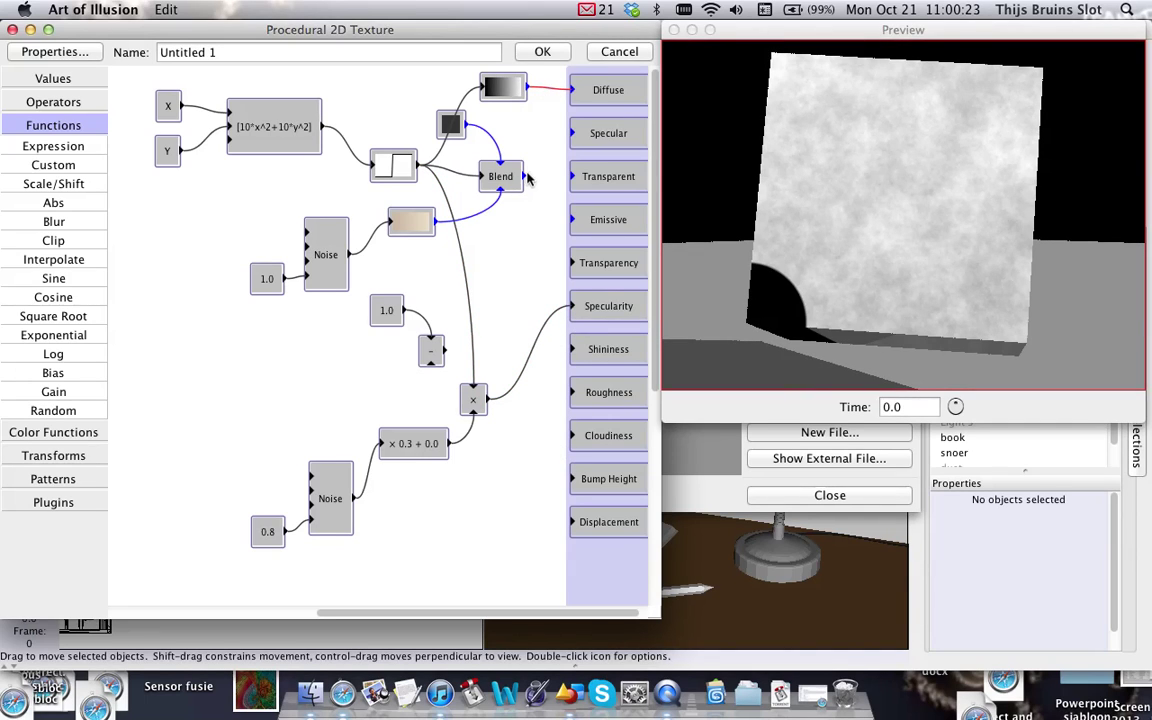
Step: Reconnect the Blend output to Diffuse and rotate the preview cube to inspect its specularity
left_click_drag(524, 176, 568, 93)
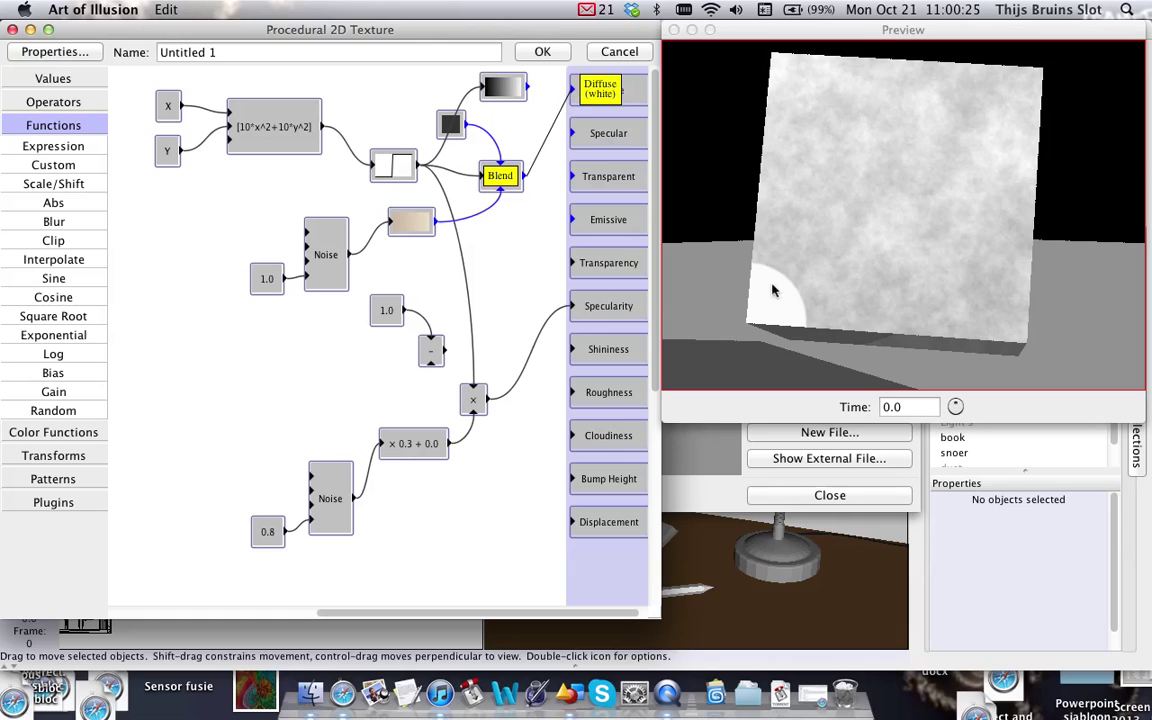
left_click(830, 240)
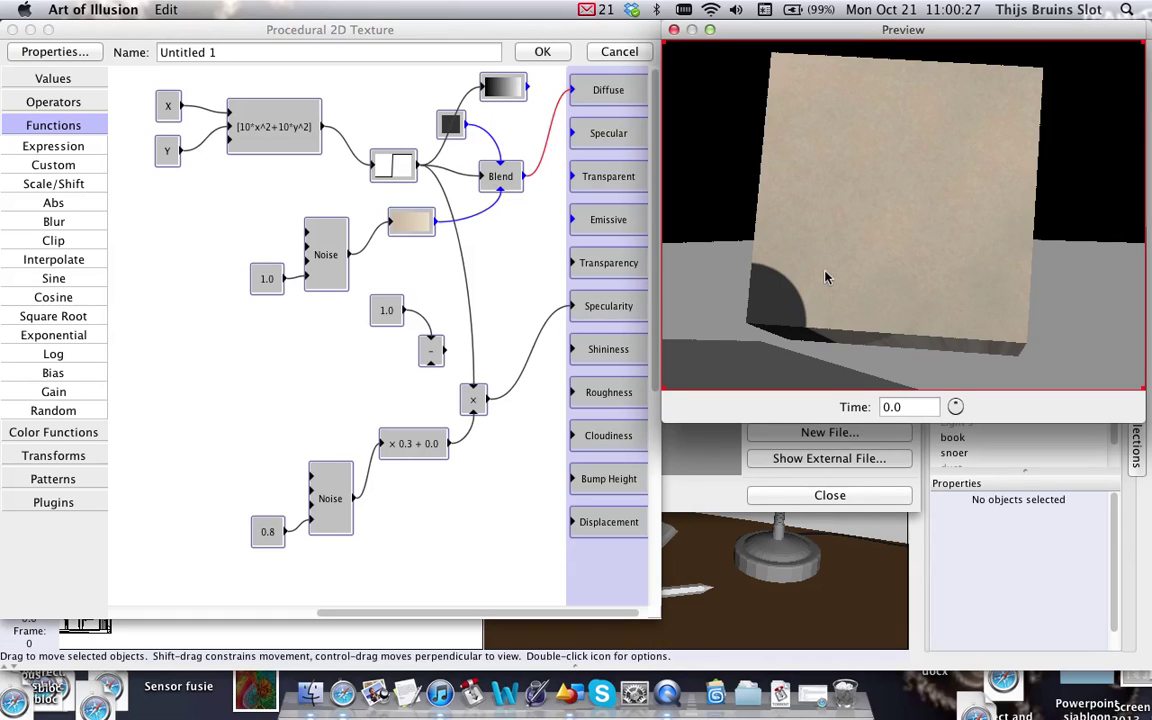
left_click_drag(890, 250, 574, 320)
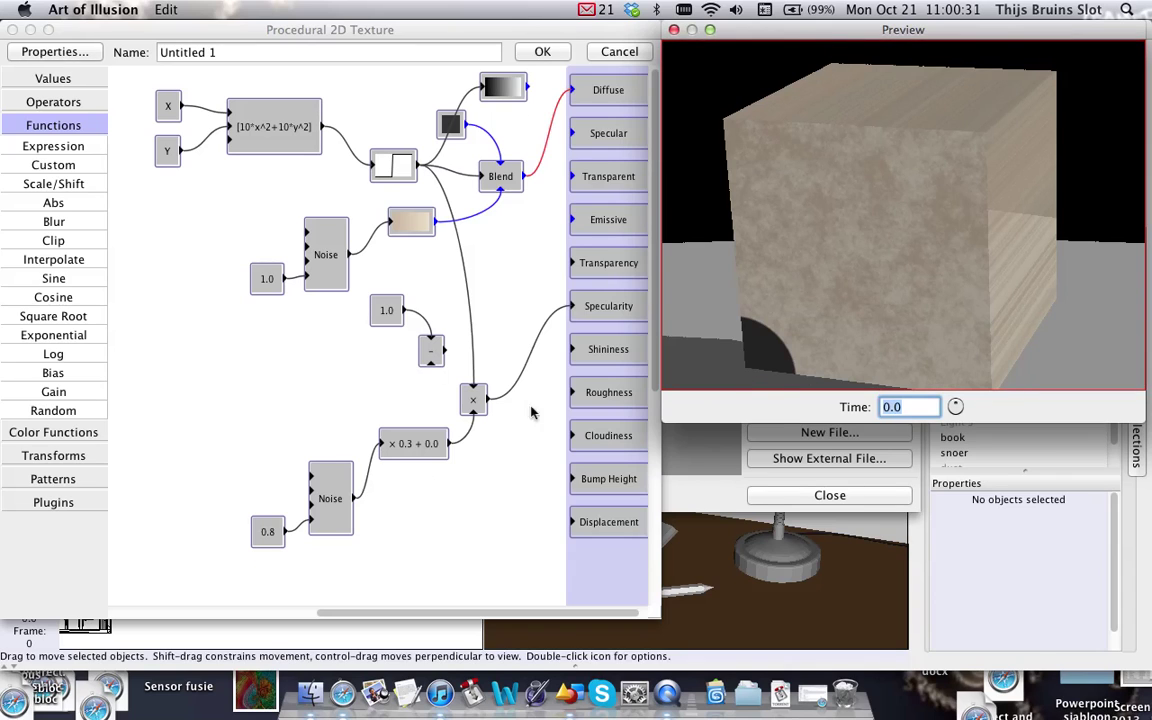
Step: Reroute the multiply node's output from Specularity to Bump Height and turn the preview cube face-on
left_click(492, 400)
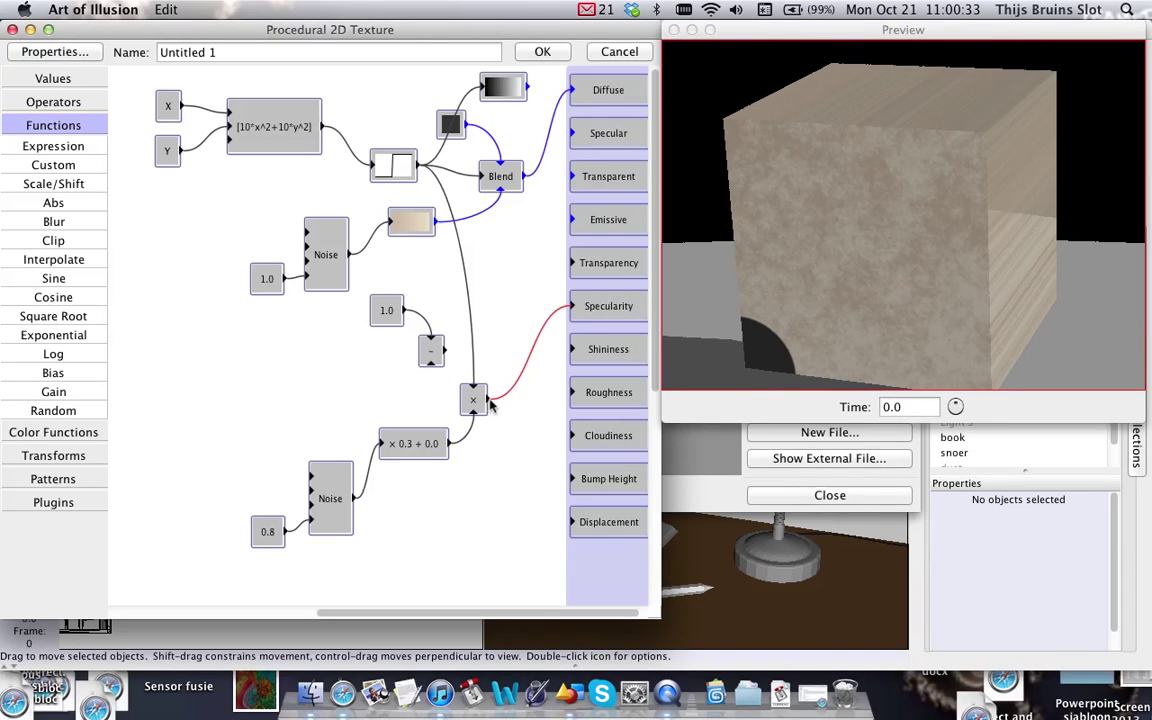
left_click_drag(492, 406, 646, 480)
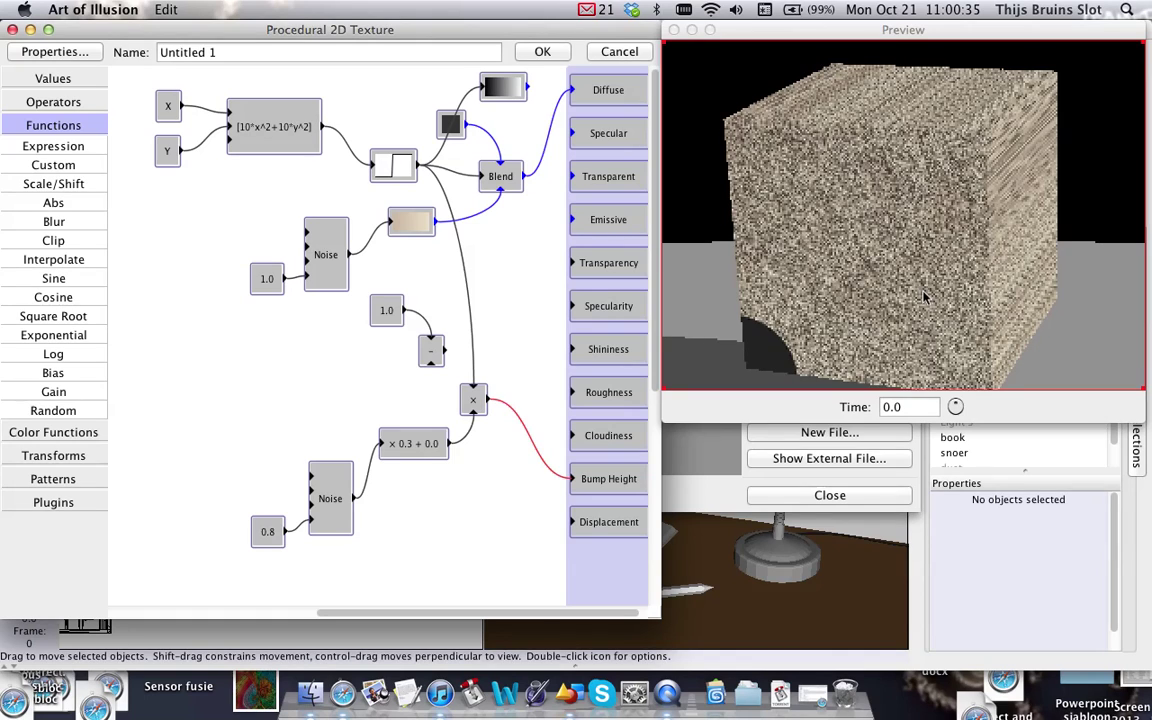
left_click(760, 248)
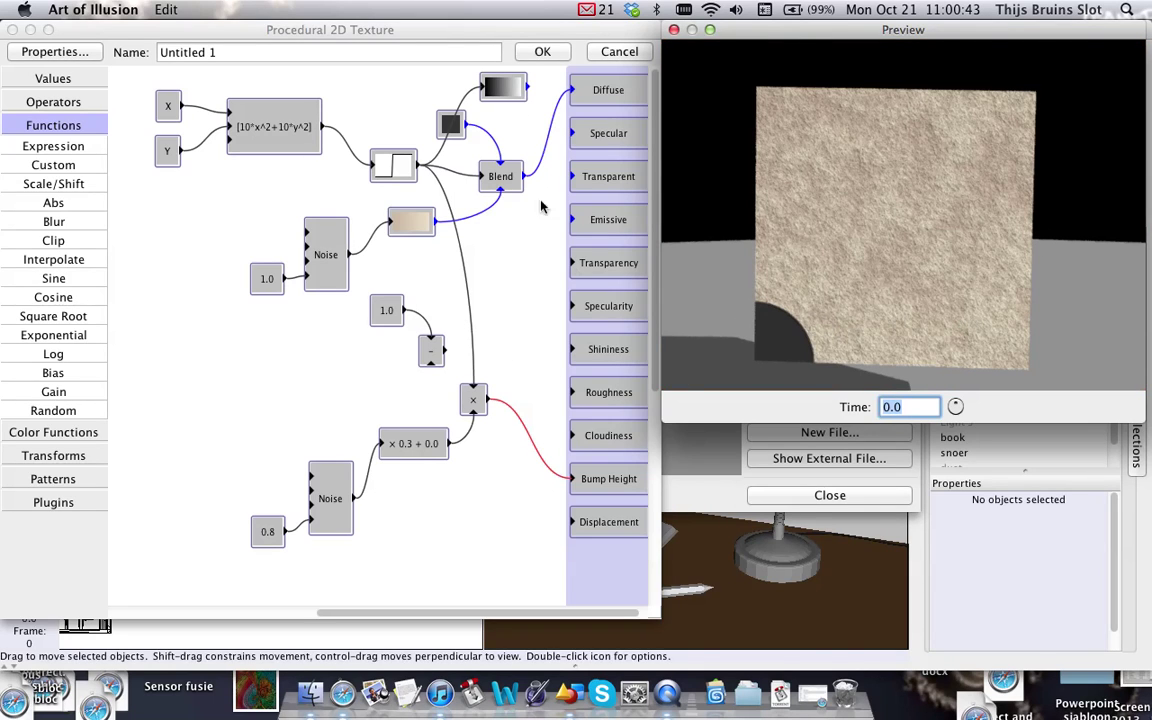
Step: Connect the black-to-white colour map to Diffuse instead of Blend and remove the multiply node's link to Bump Height
left_click(548, 138)
key("Delete")
left_click_drag(527, 87, 571, 90)
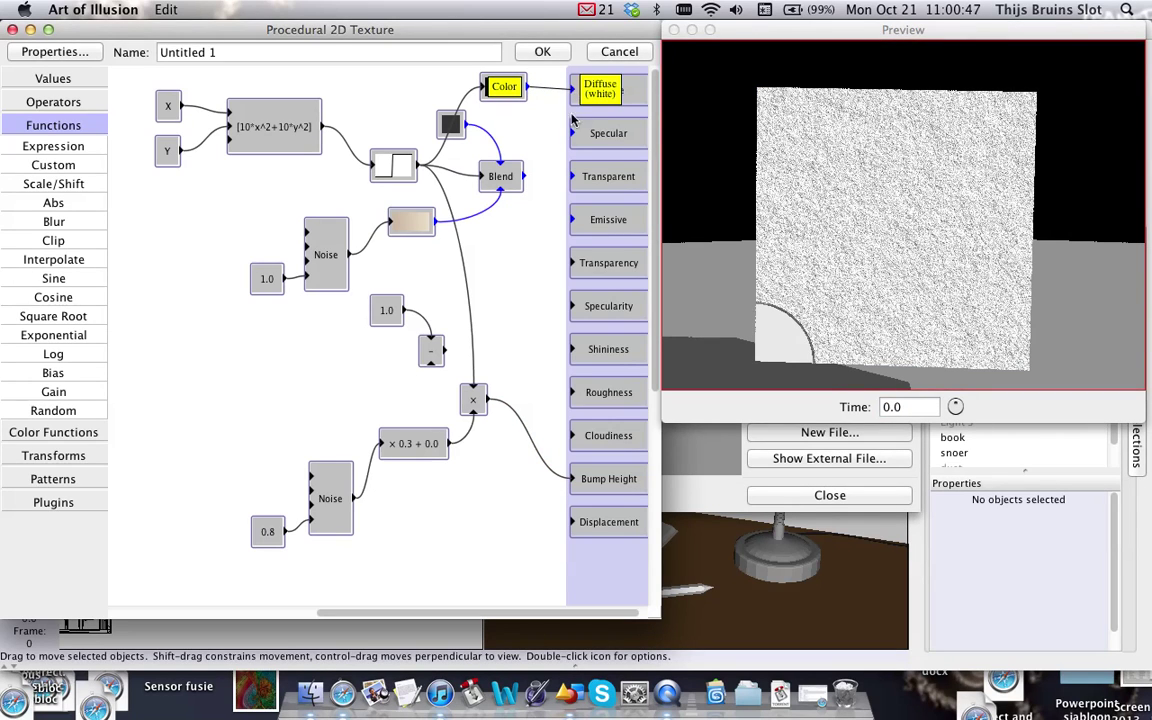
left_click(528, 440)
key("Delete")
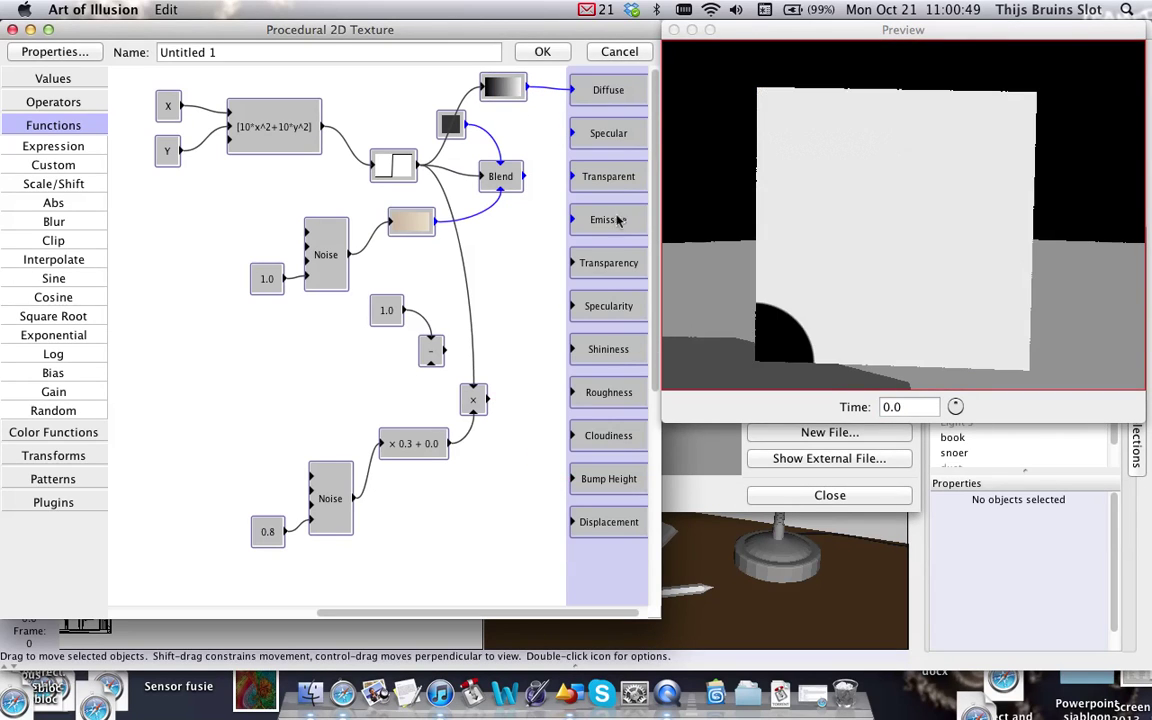
left_click(897, 293)
left_click_drag(714, 299, 913, 224)
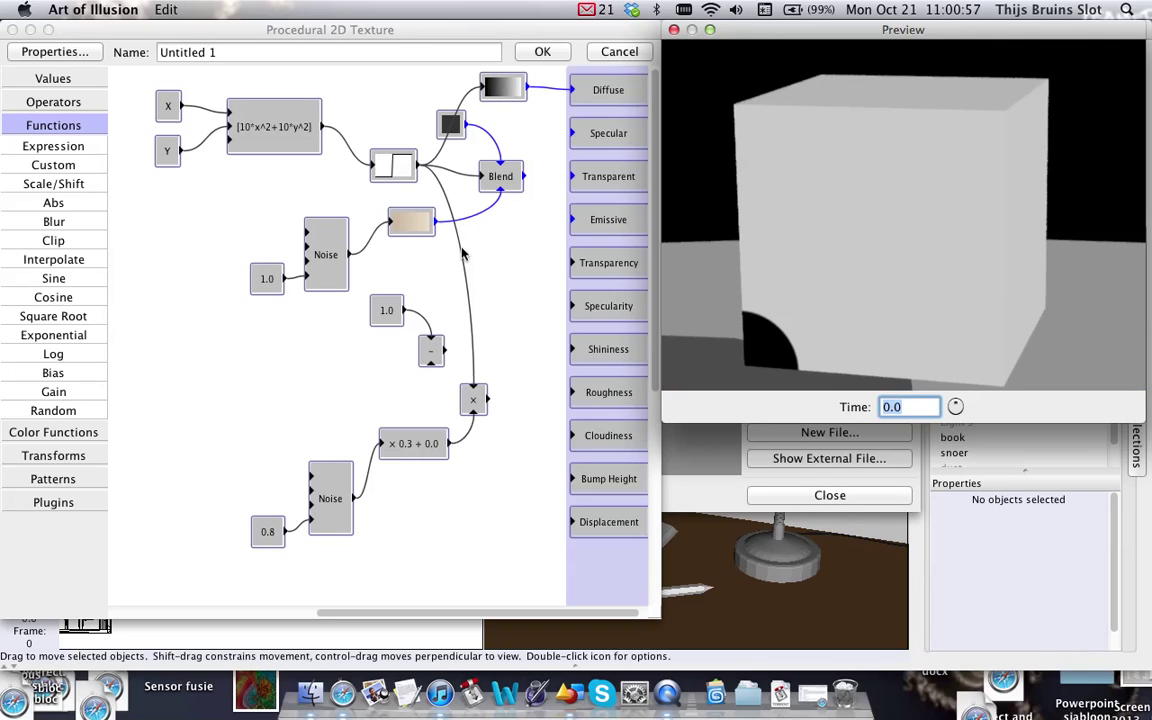
Step: Subtract the custom function's output from the 1.0 value and feed the difference into the black-to-white colour map
left_click_drag(416, 166, 432, 366)
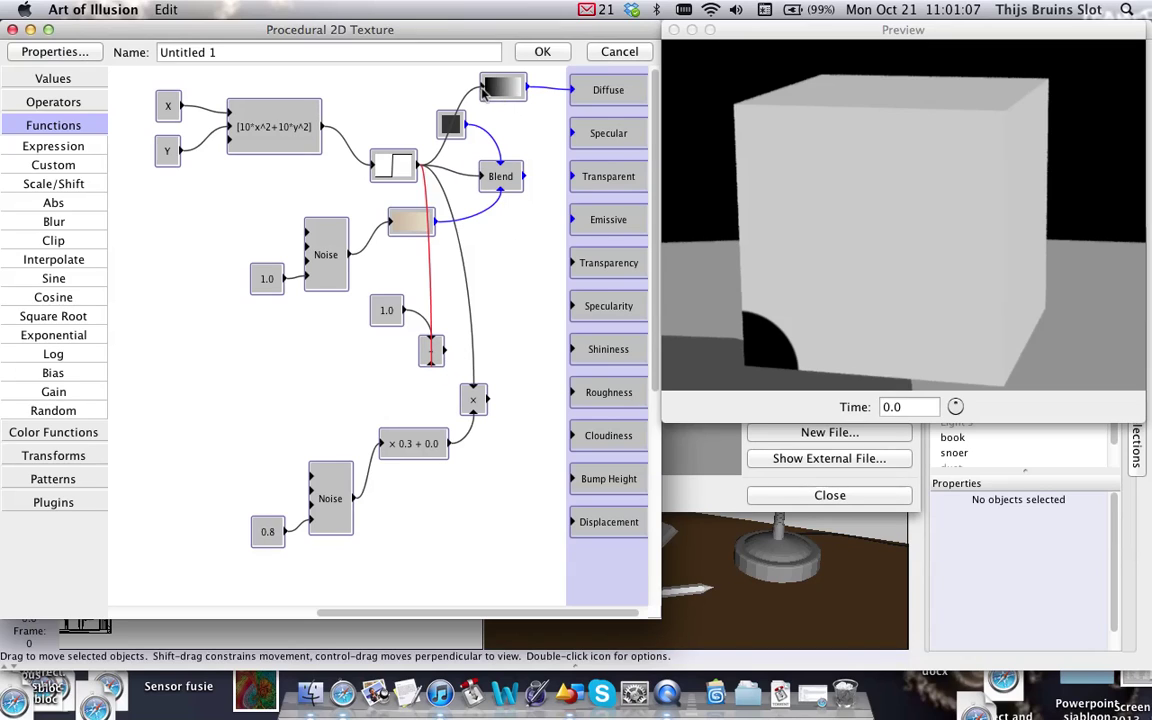
left_click_drag(480, 91, 425, 95)
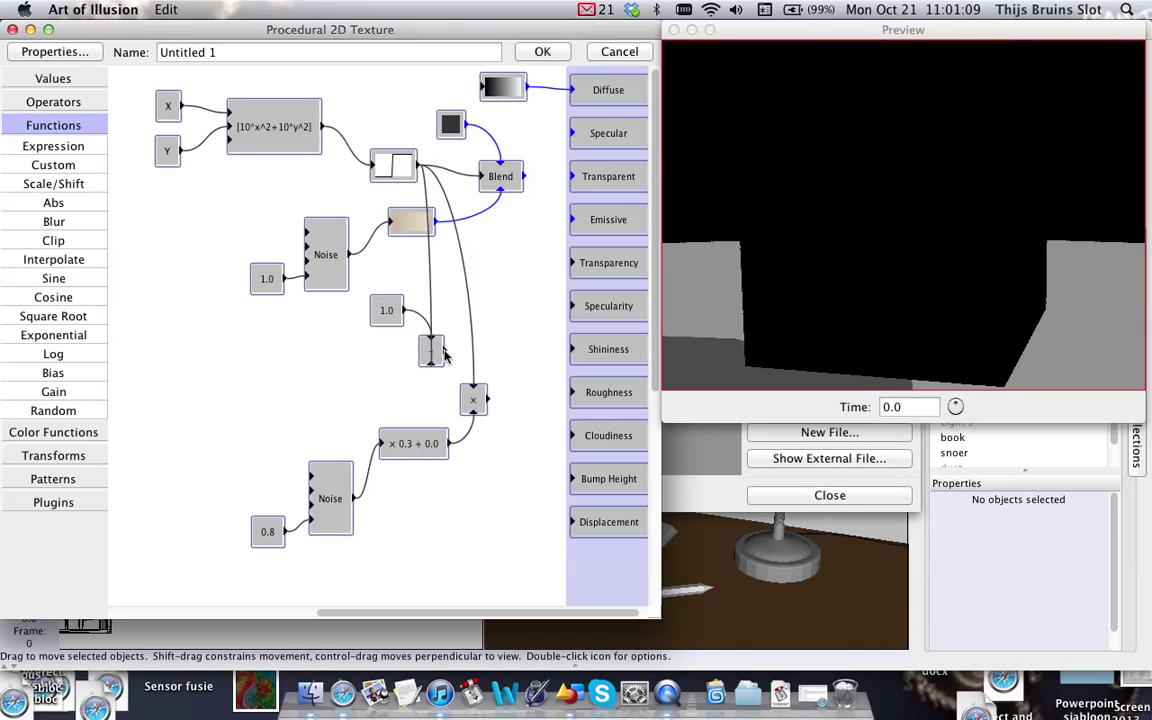
left_click_drag(445, 350, 480, 91)
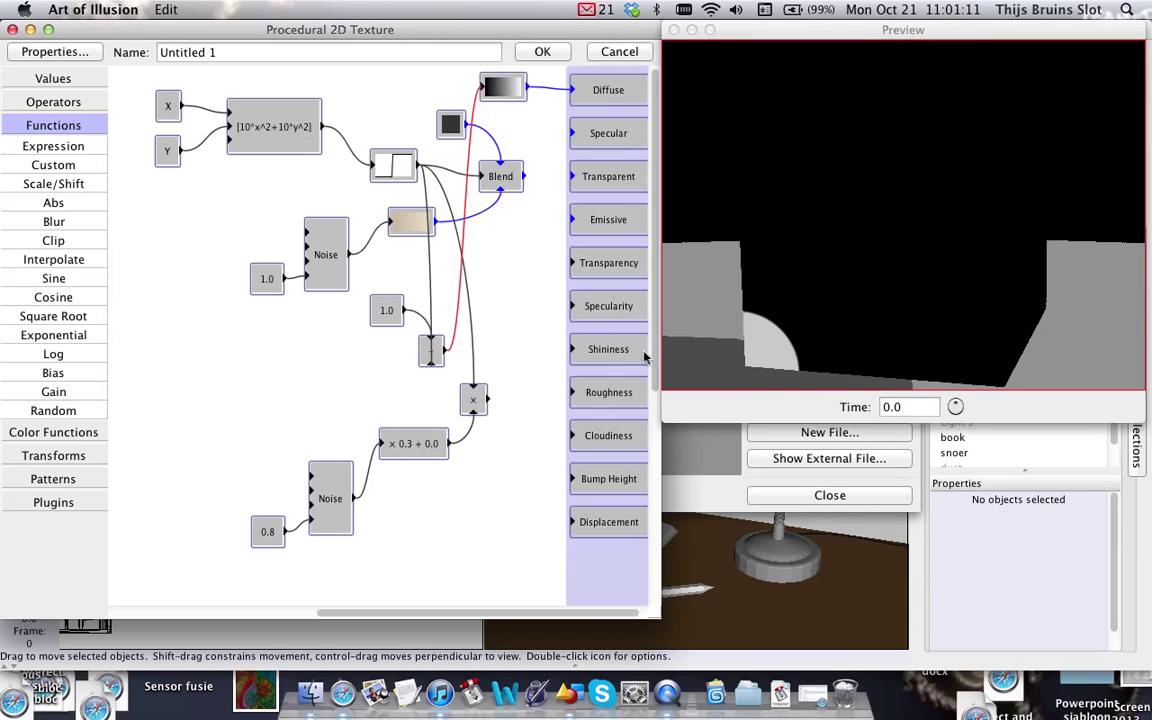
left_click_drag(749, 340, 761, 338)
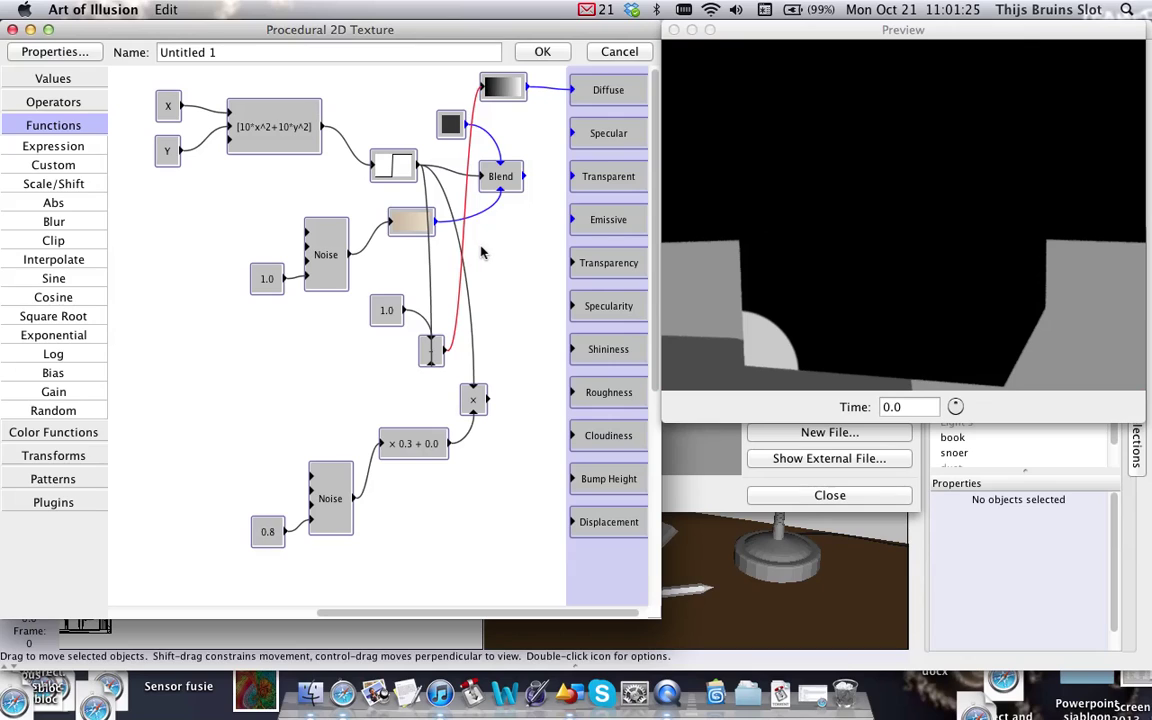
Step: Delete the black-to-white colour map node and connect the Blend output to Diffuse
left_click_drag(504, 93, 517, 95)
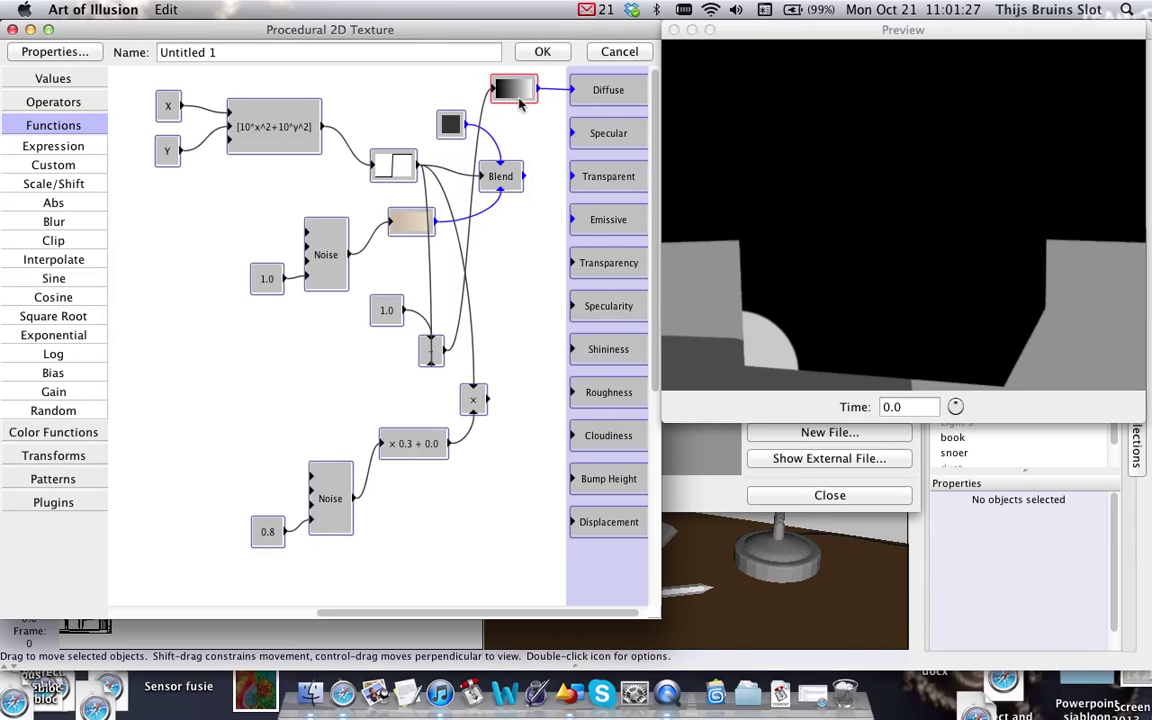
key("Delete")
left_click(500, 176)
left_click_drag(523, 176, 575, 92)
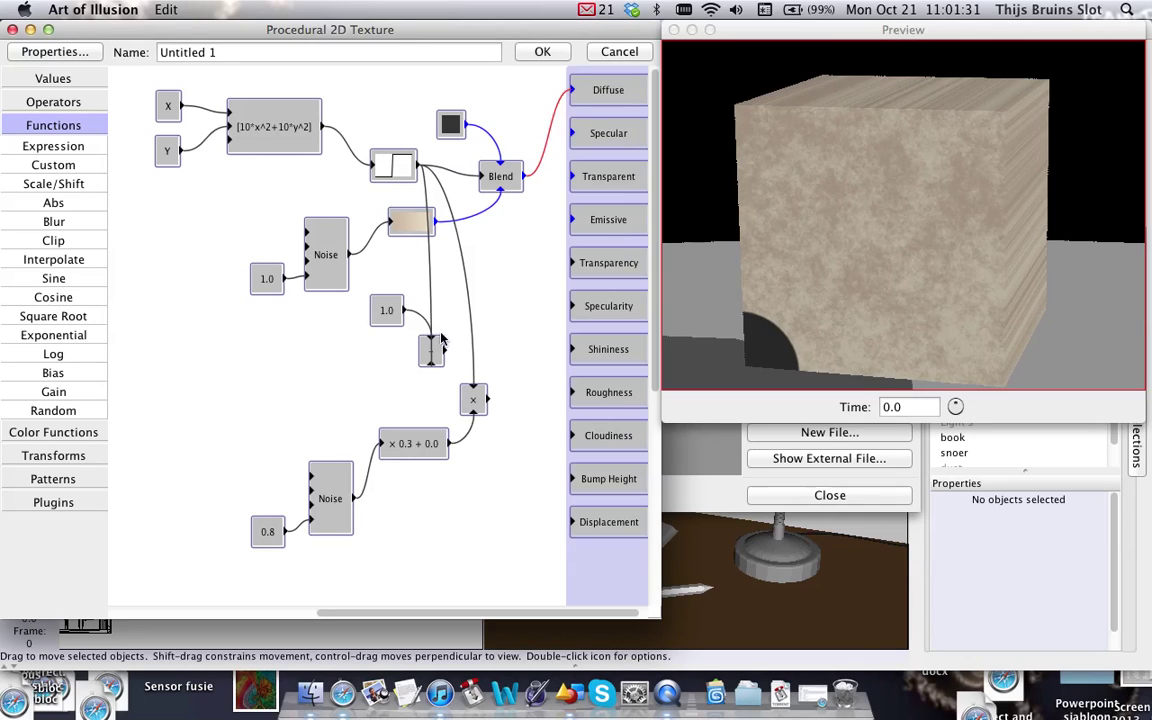
Step: Replace the custom function's link into the multiply node with the subtract output and connect the product to Specularity
left_click(475, 373)
key("Delete")
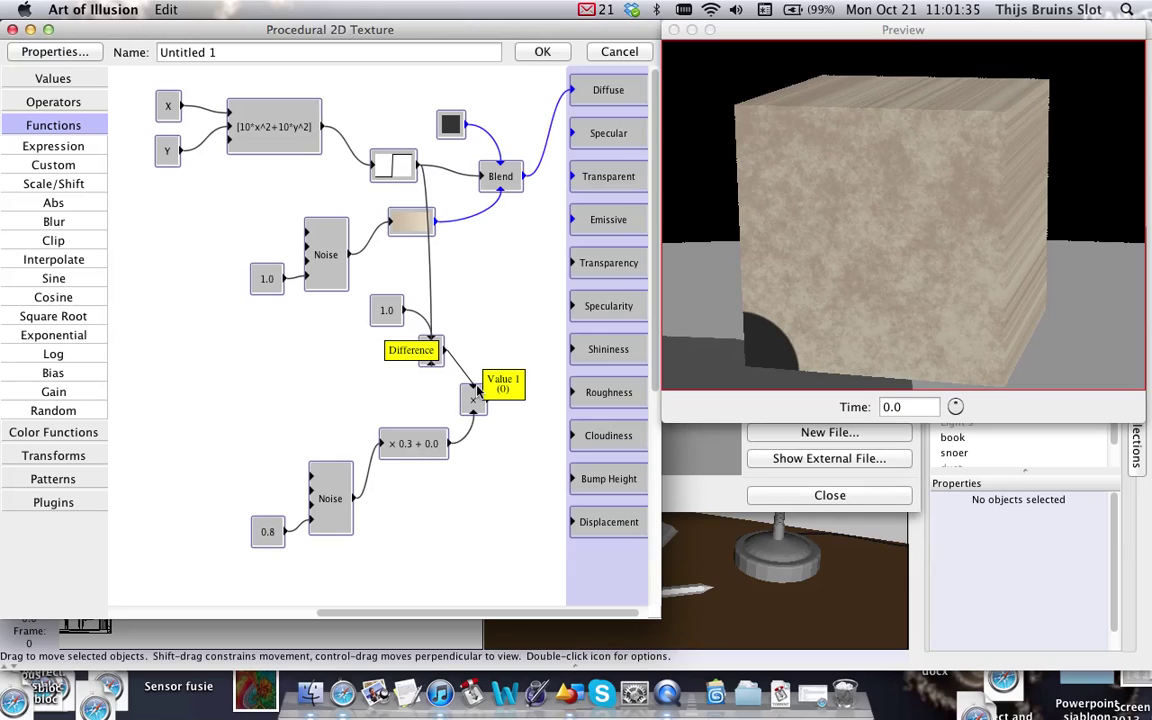
left_click_drag(485, 400, 574, 308)
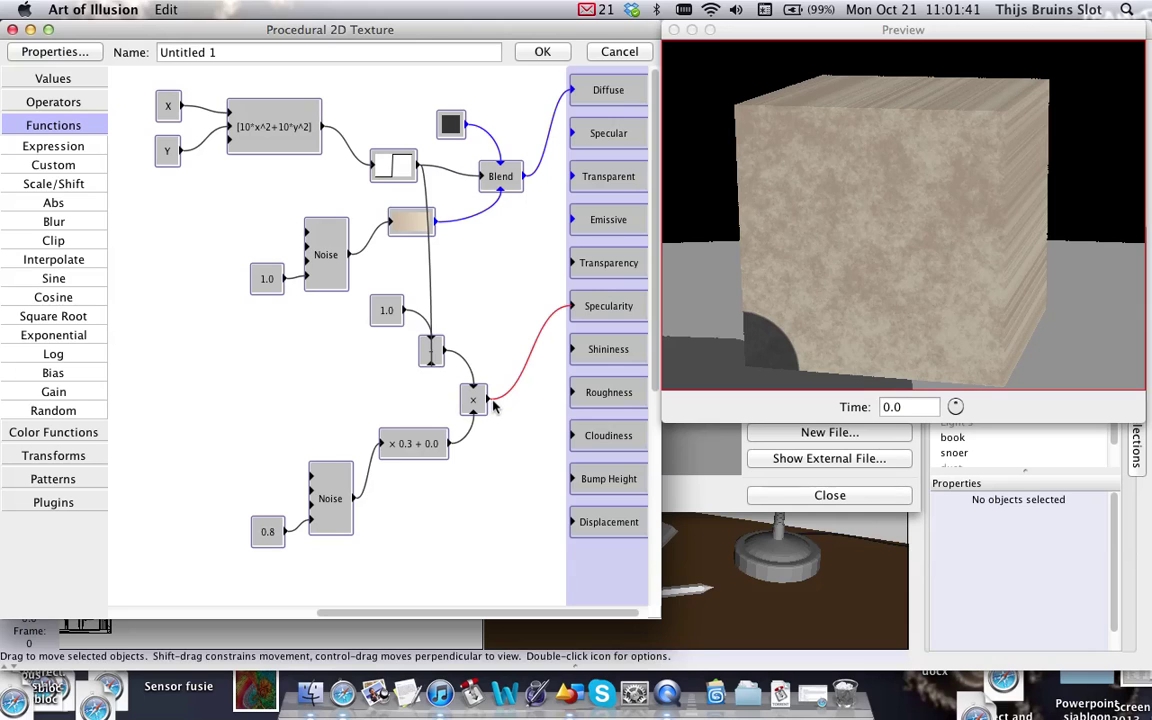
Step: Connect the multiply output to Bump Height as well and rotate the preview cube to inspect the circular area
left_click_drag(488, 401, 573, 478)
left_click(900, 259)
left_click_drag(912, 237, 806, 211)
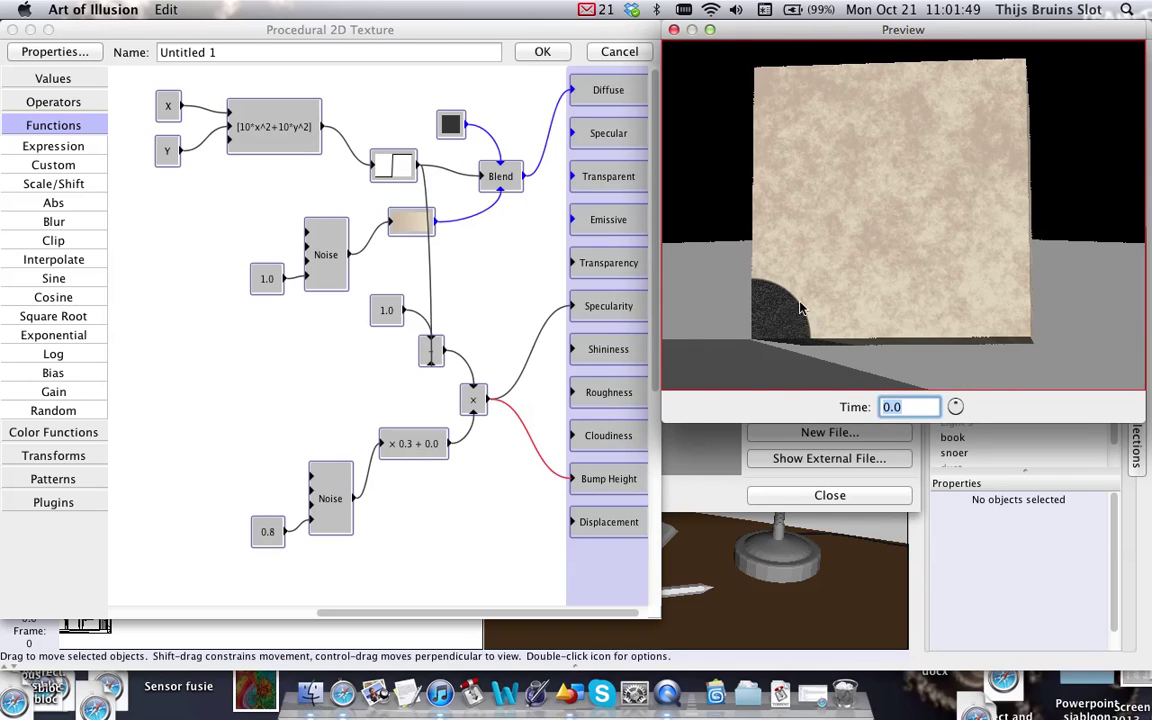
left_click_drag(797, 307, 750, 230)
left_click(172, 118)
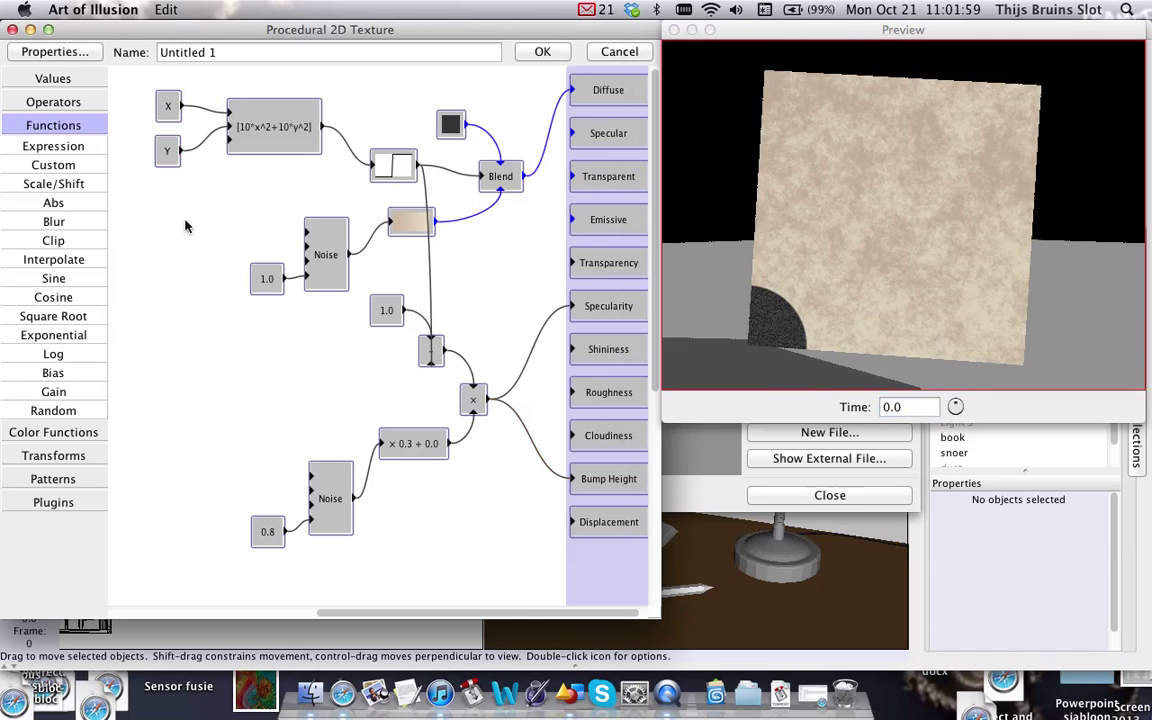
left_click(79, 104)
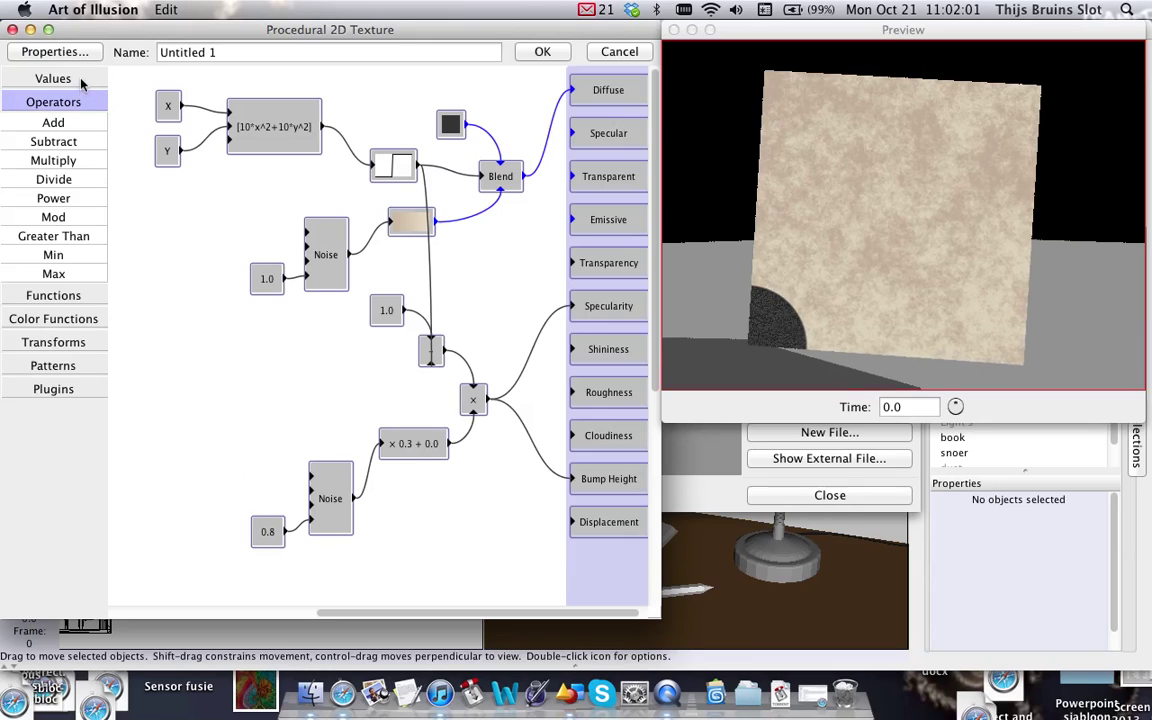
left_click(72, 80)
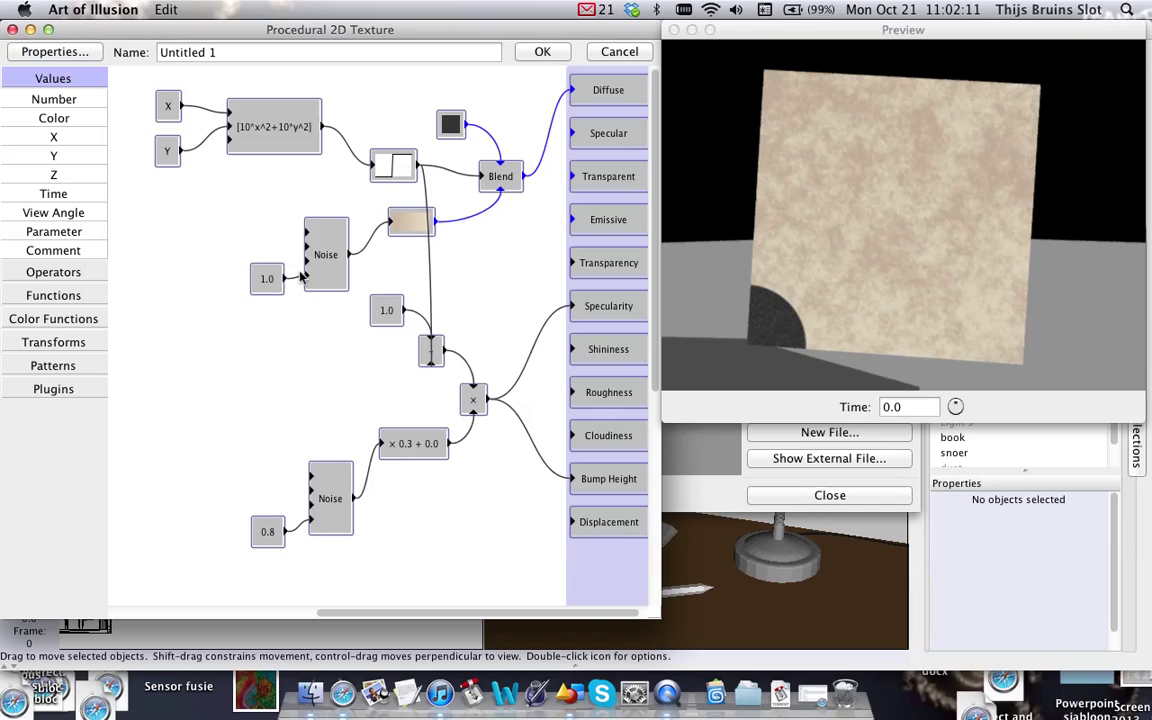
Step: Move the upper Noise node, its 1.0 value and the beige colour map together away from the custom function's link
left_click_drag(220, 202, 391, 280)
left_click_drag(376, 224, 328, 233)
left_click(372, 243)
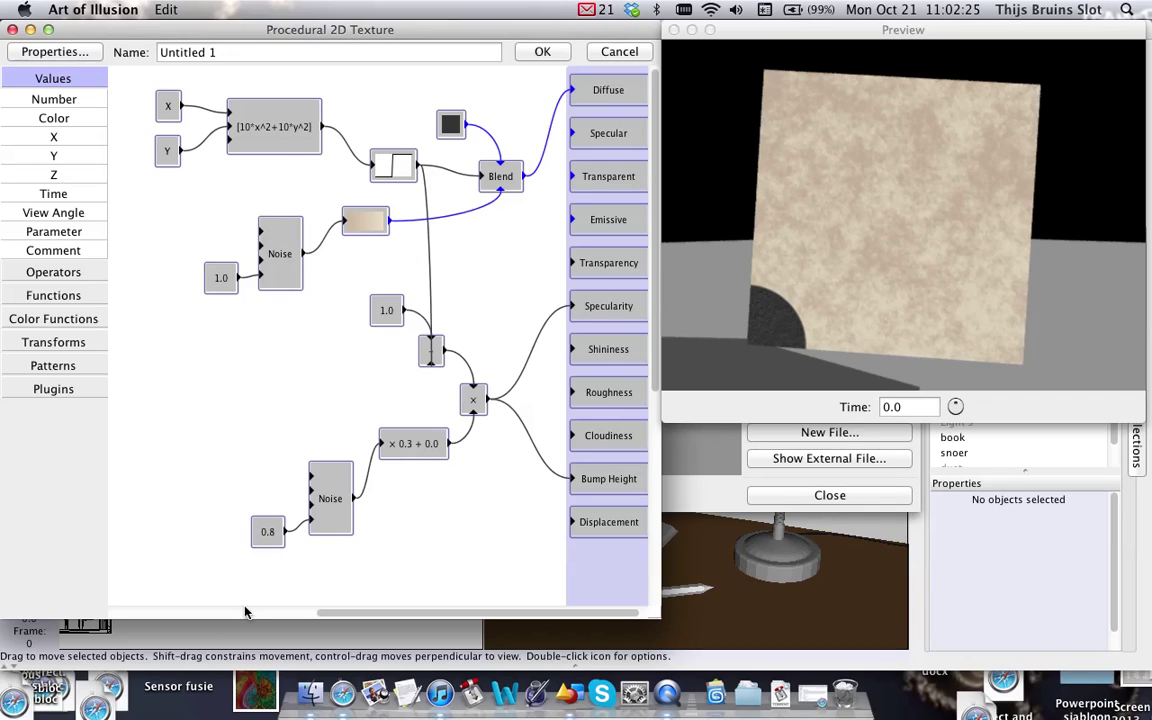
left_click(195, 640)
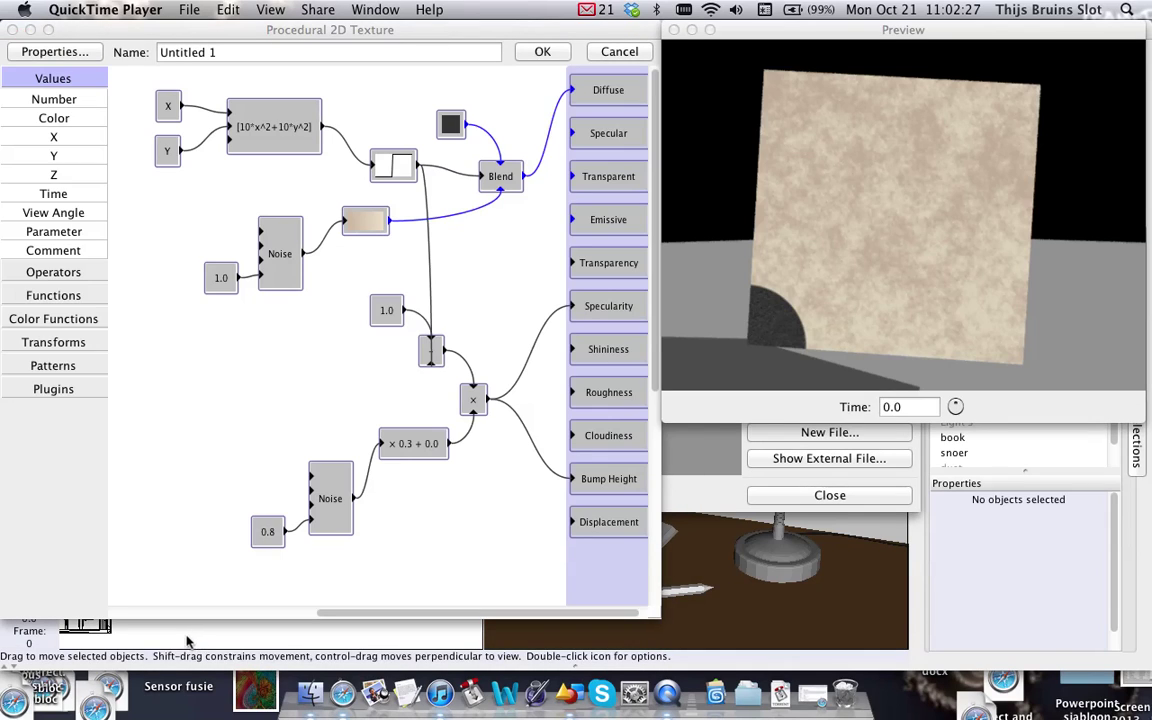